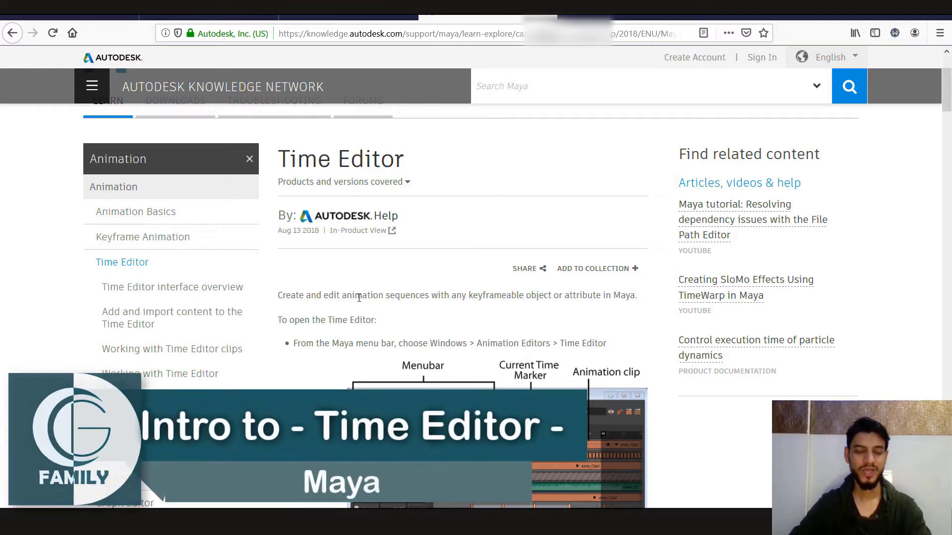
Read the Time Editor help page down to the Basic Tasks table, then switch to Maya.
scroll(357, 353, "down", 3)
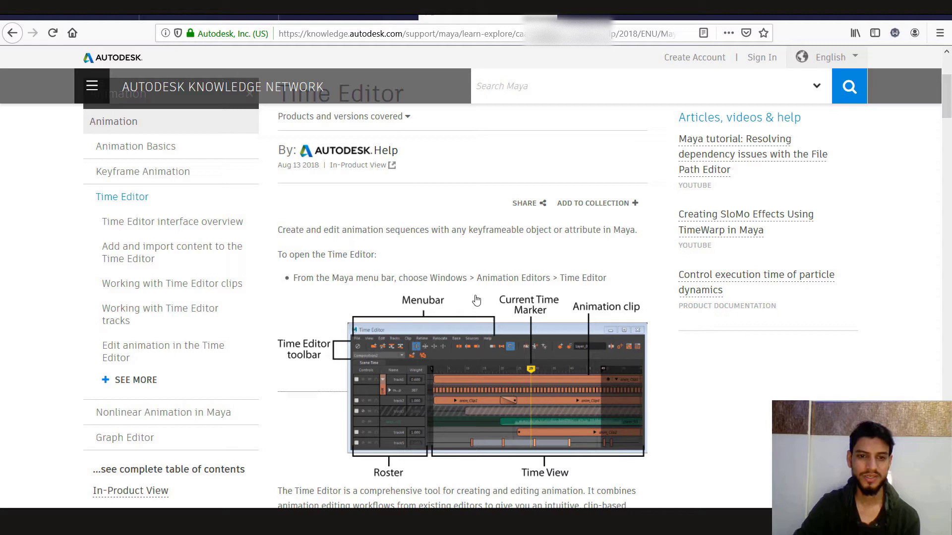
scroll(371, 249, "down", 2)
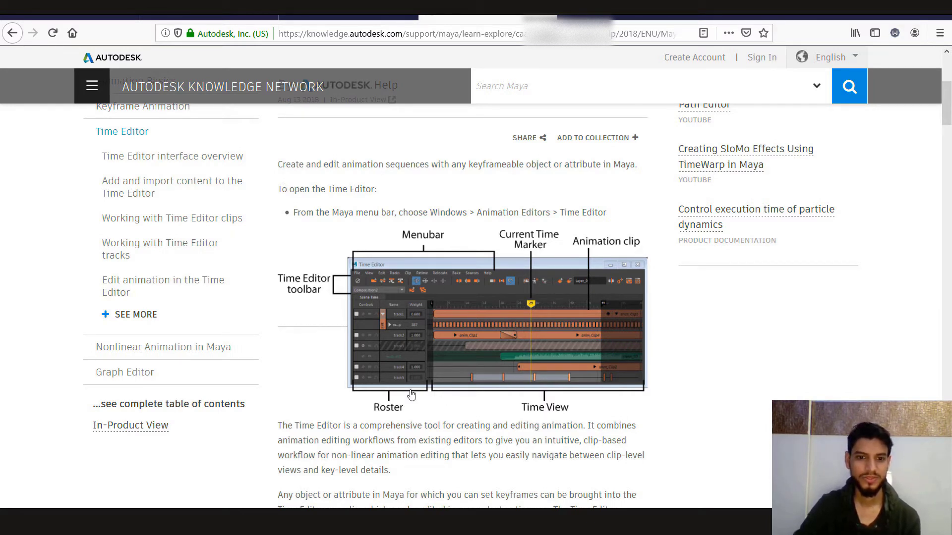
scroll(412, 394, "down", 4)
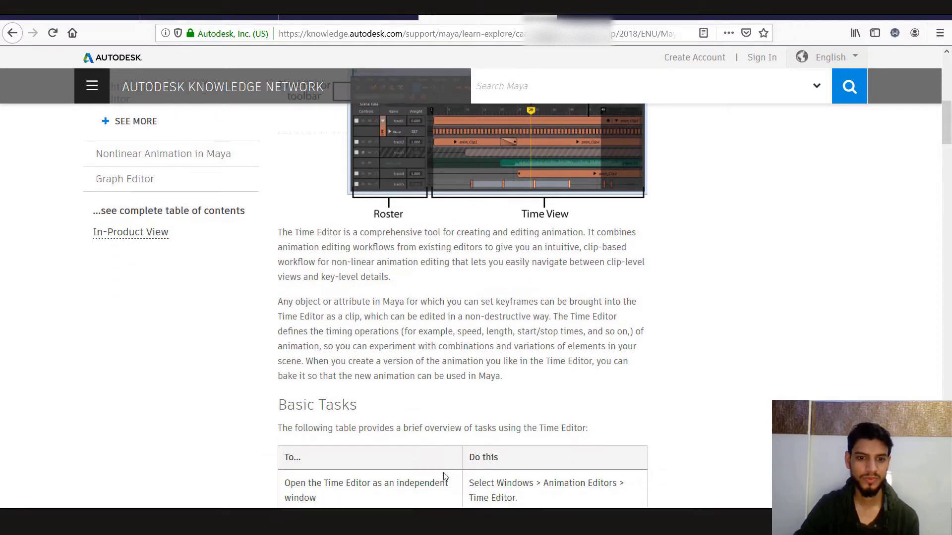
key("alt+Tab")
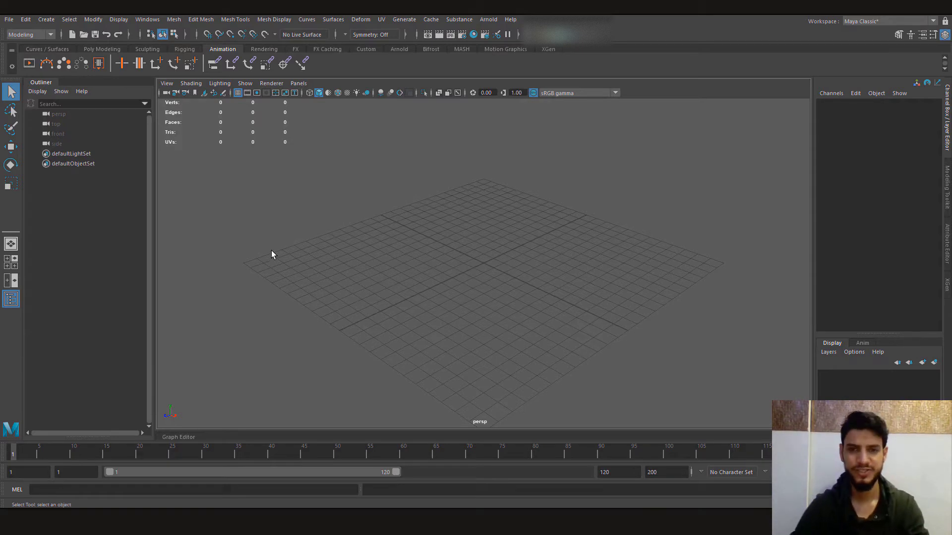
Open the Time Editor from Windows > Animation Editors and reposition its window.
left_click(156, 21)
mouse_move(203, 73)
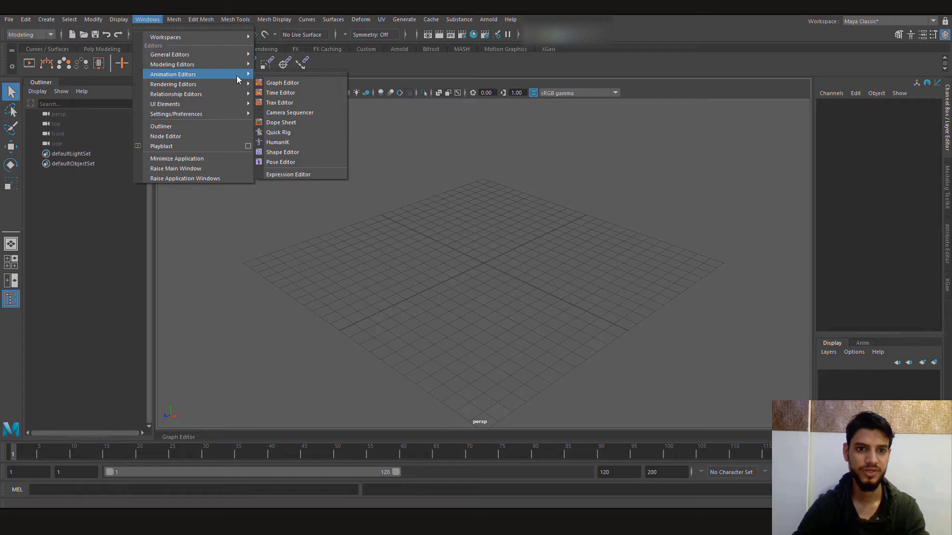
left_click(271, 93)
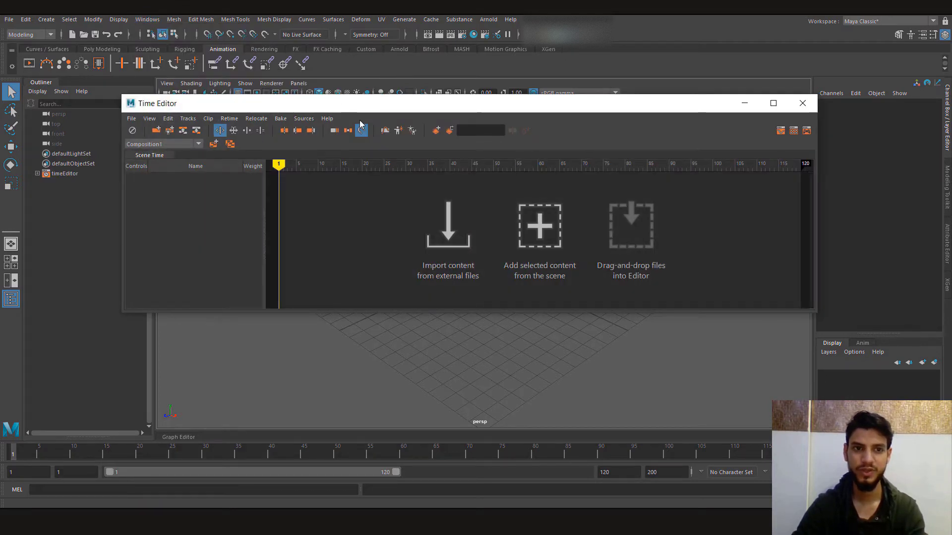
left_click_drag(319, 106, 370, 112)
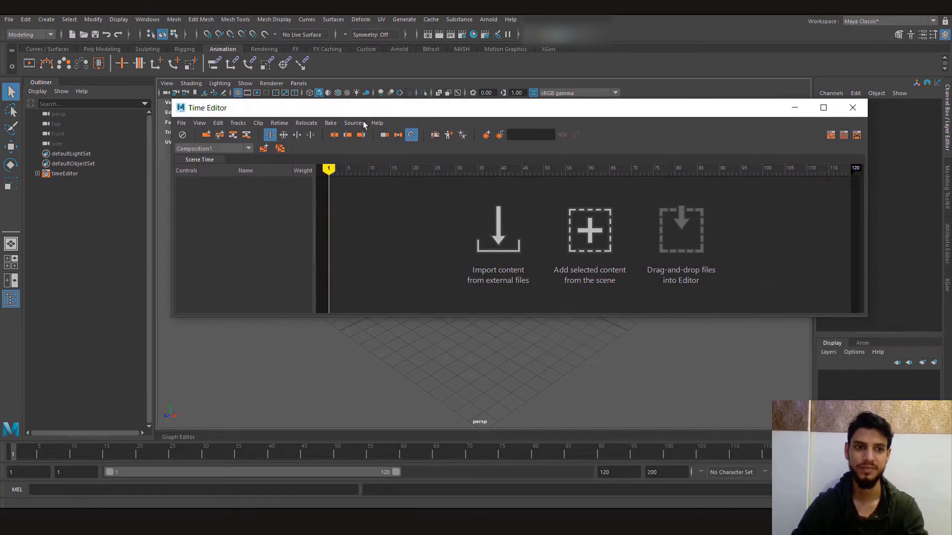
Expand timeEditor > Compositions in the Outliner to reveal and select Composition1, then deselect it.
left_click(37, 173)
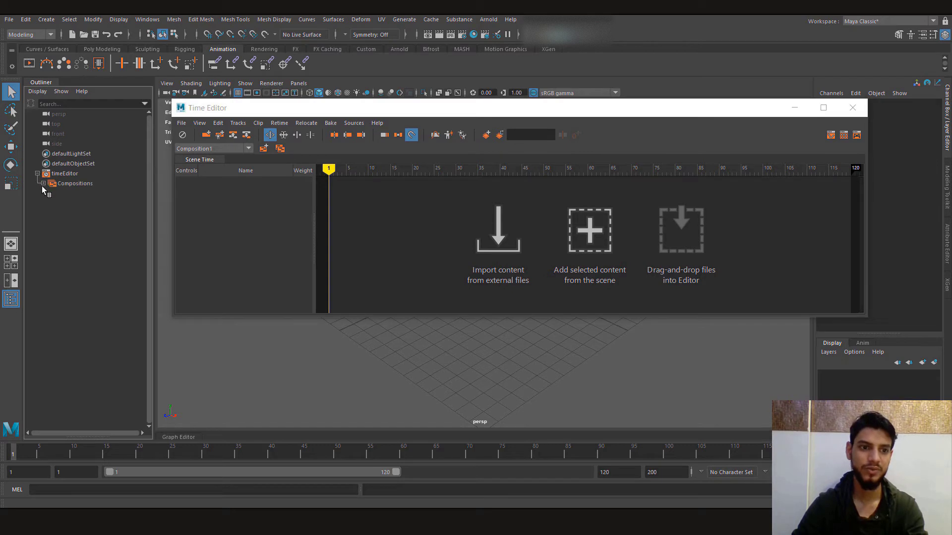
left_click(43, 184)
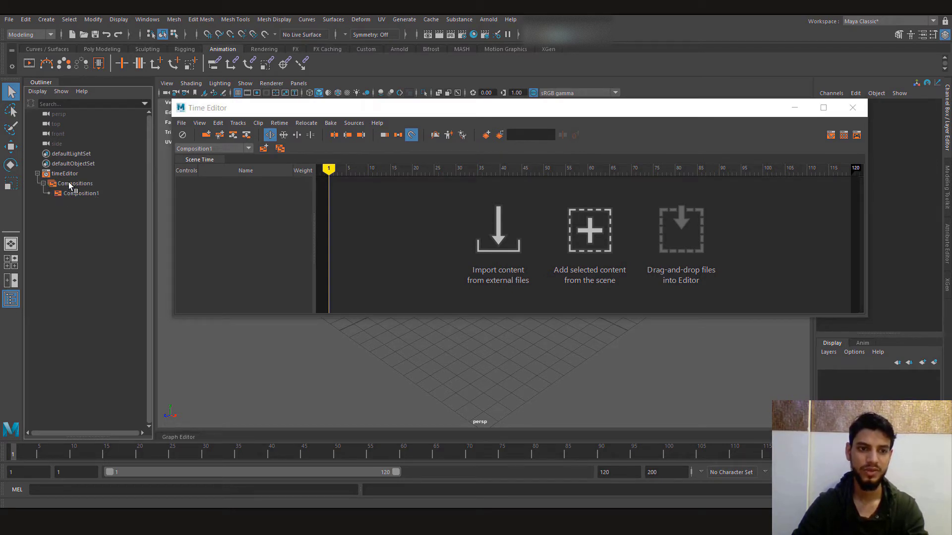
left_click(72, 185)
left_click(77, 193)
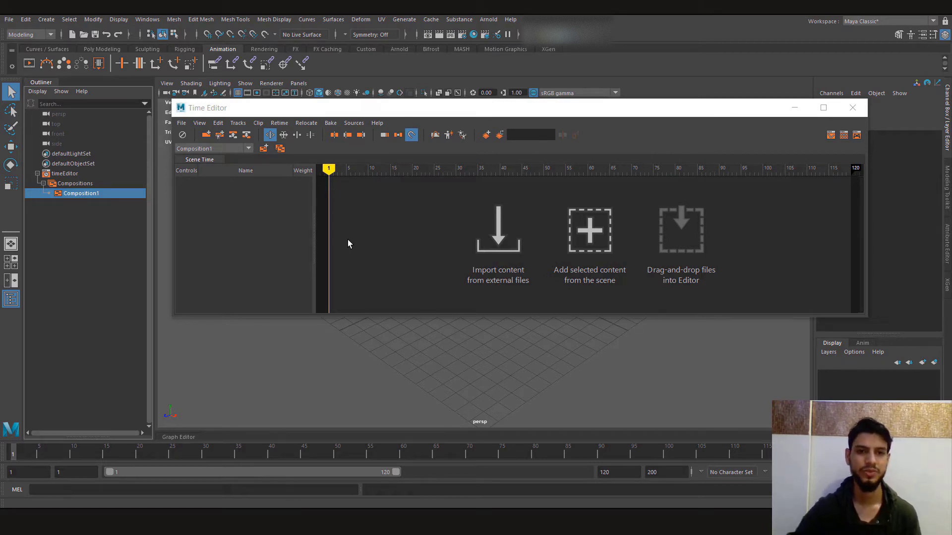
left_click_drag(384, 111, 364, 105)
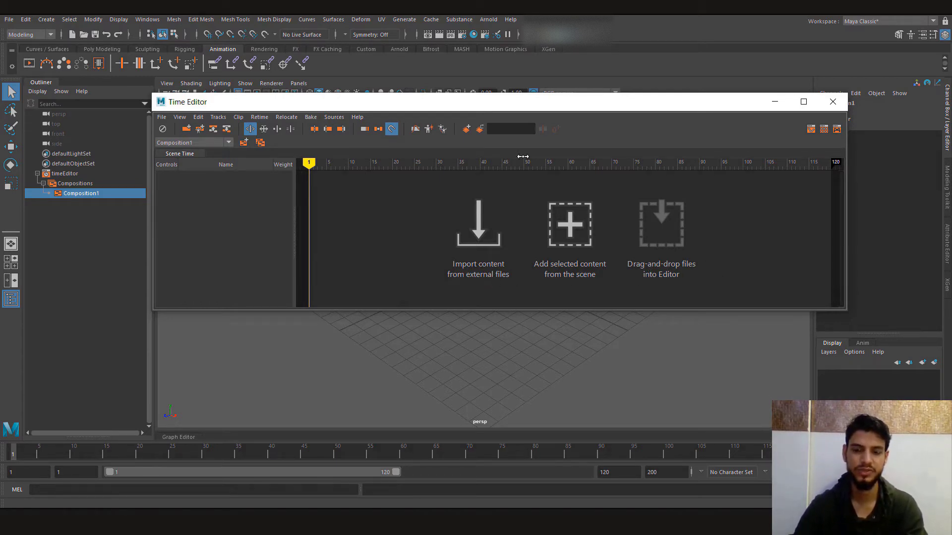
left_click_drag(468, 110, 449, 116)
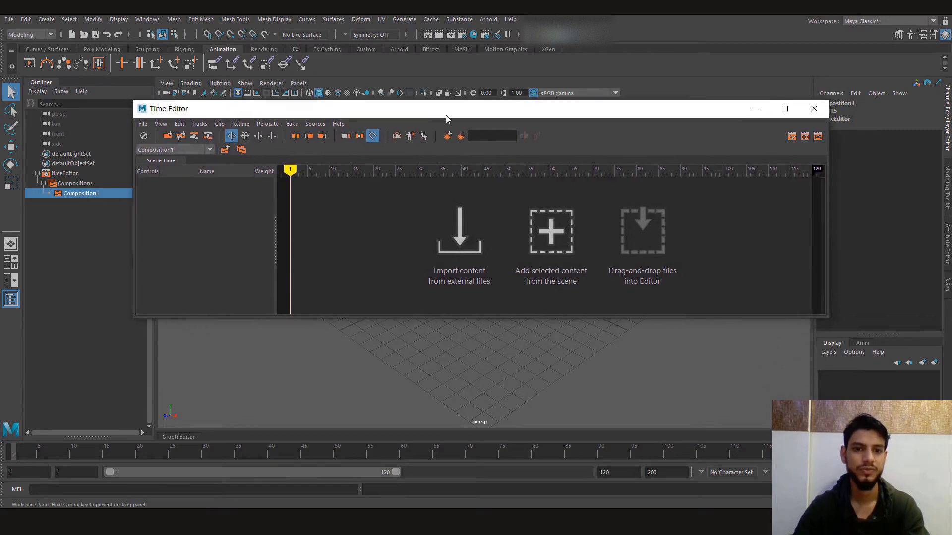
left_click(465, 357)
Create a polygon cube from the hotbox marking menu.
left_click(755, 108)
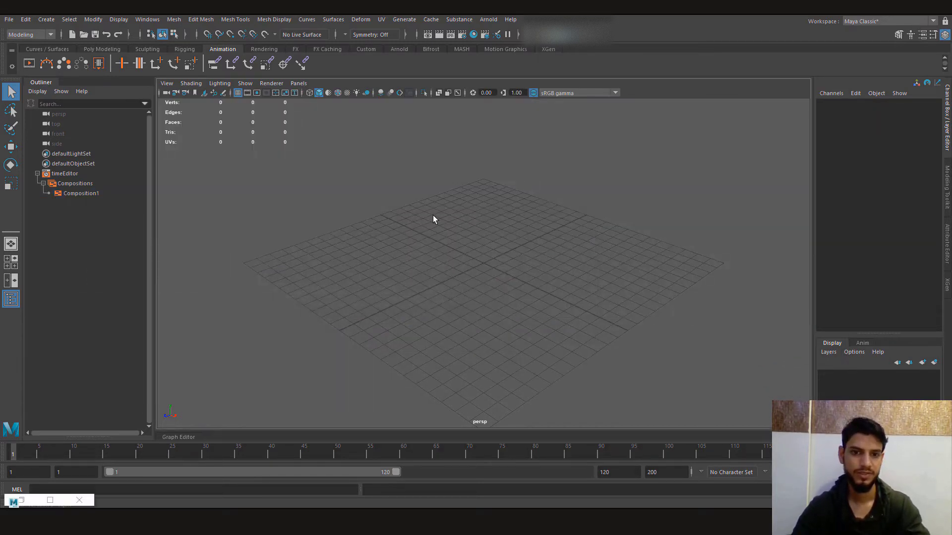
left_click_drag(418, 274, 251, 282, "alt")
key("space")
left_click(405, 330)
Scale the cube uniformly to 5.931 and move it to -11.947, 2.827, 11.831.
key("w")
key("r")
key("w")
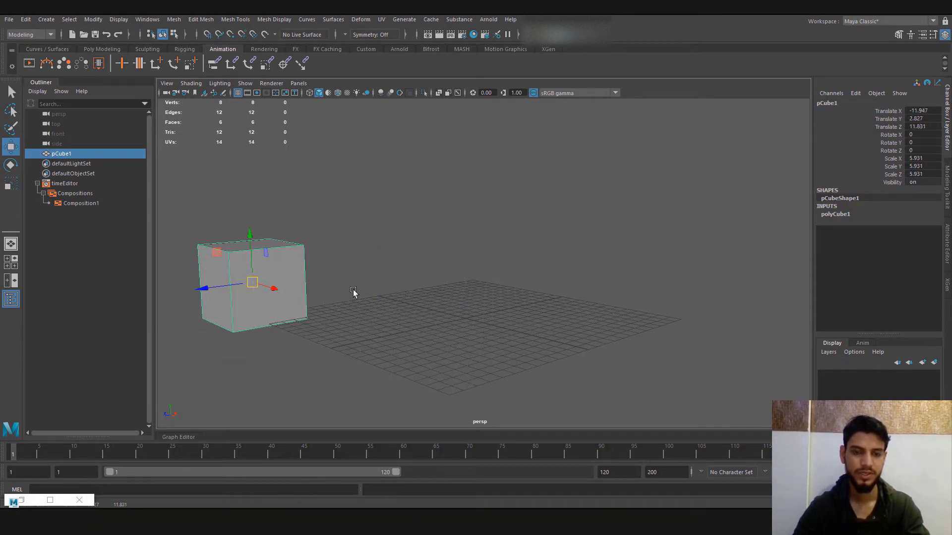
key("space")
mouse_move(444, 221)
left_mouse_down()
mouse_move(467, 143)
mouse_move(435, 216)
mouse_move(445, 221)
left_mouse_up()
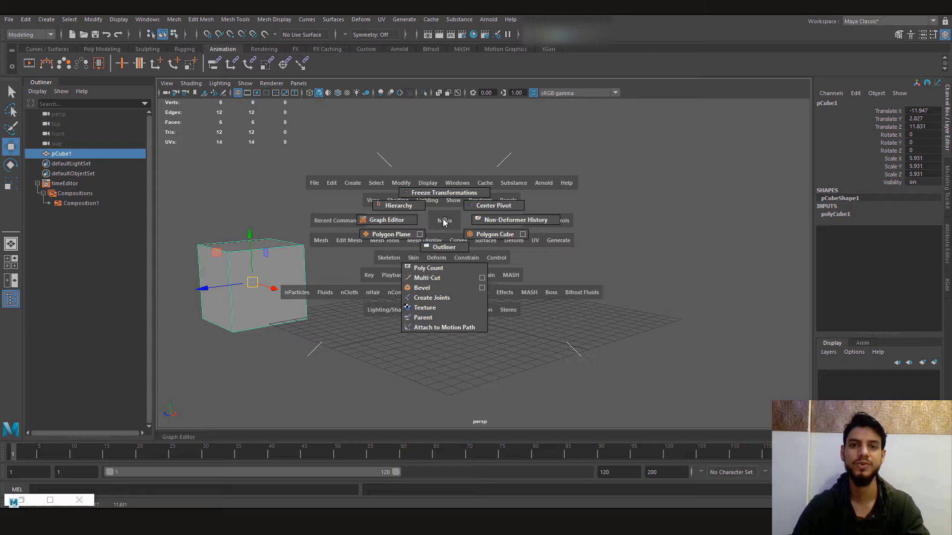
mouse_move(444, 221)
left_mouse_down()
mouse_move(490, 248)
mouse_move(446, 317)
mouse_move(357, 178)
mouse_move(372, 177)
mouse_move(399, 223)
mouse_move(391, 231)
mouse_move(490, 248)
mouse_move(446, 303)
mouse_move(317, 266)
mouse_move(477, 290)
mouse_move(471, 300)
mouse_move(444, 250)
mouse_move(444, 223)
left_mouse_up()
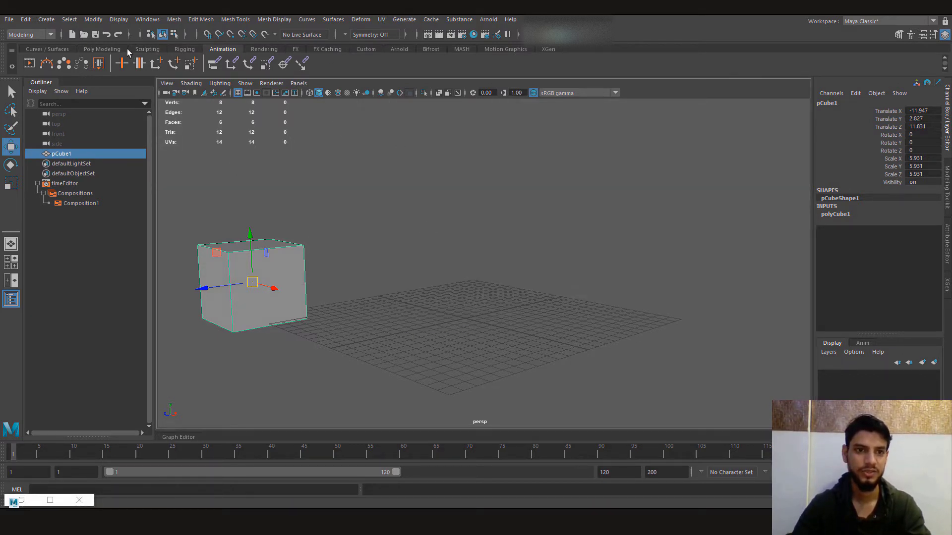
key("space")
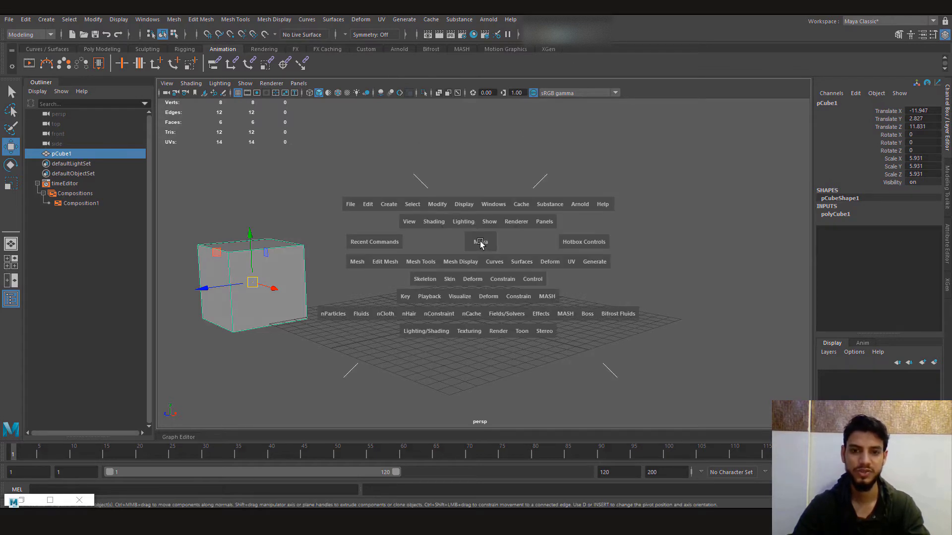
Key the cube at frame 1, then at frame 50 move it up-right and rotate it.
mouse_move(480, 242)
left_mouse_down()
mouse_move(475, 364)
mouse_move(479, 243)
left_mouse_up()
left_click_drag(407, 236, 311, 314, "alt")
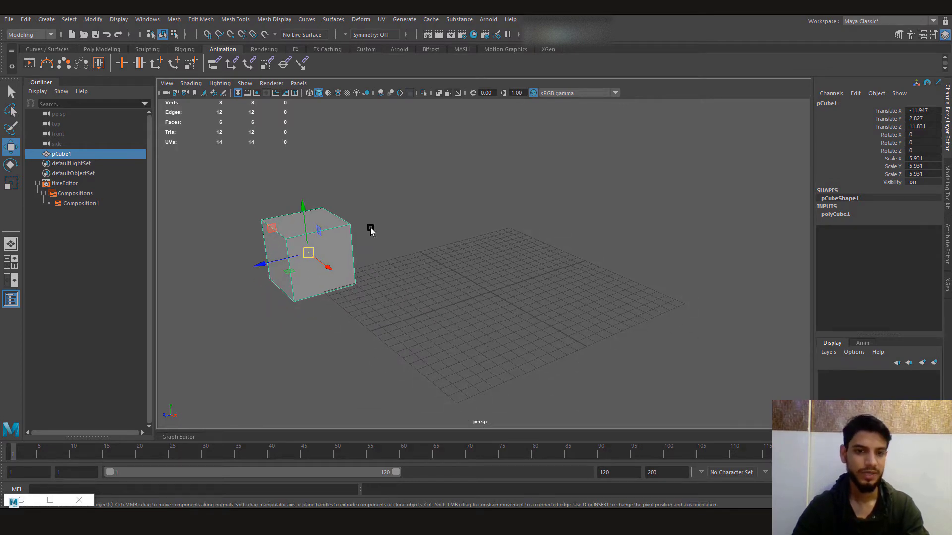
key("s")
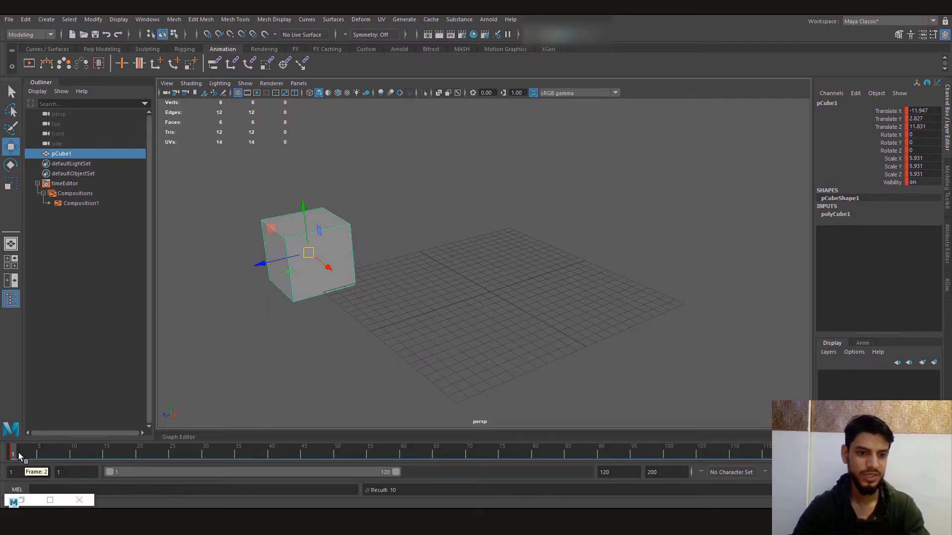
left_click(331, 456)
left_click_drag(332, 458, 337, 457)
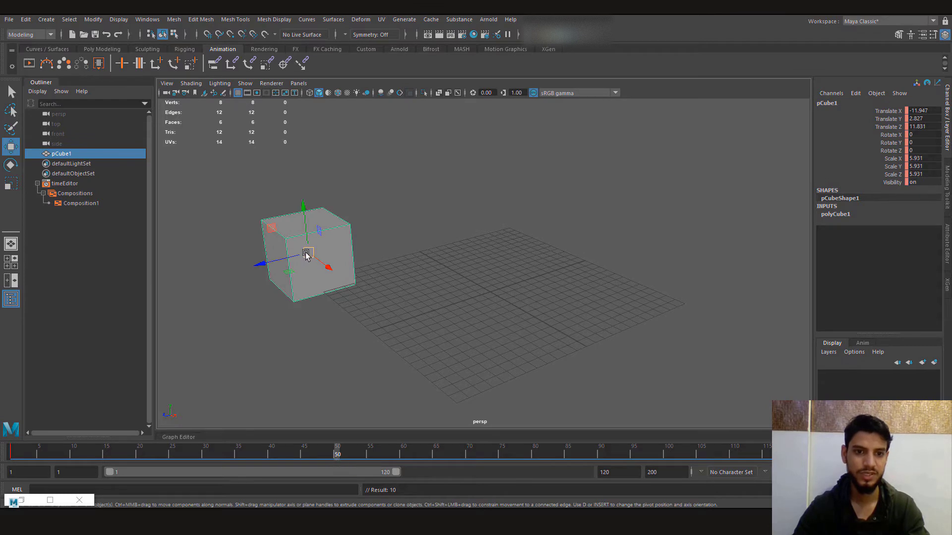
left_click_drag(307, 253, 673, 216)
key("e")
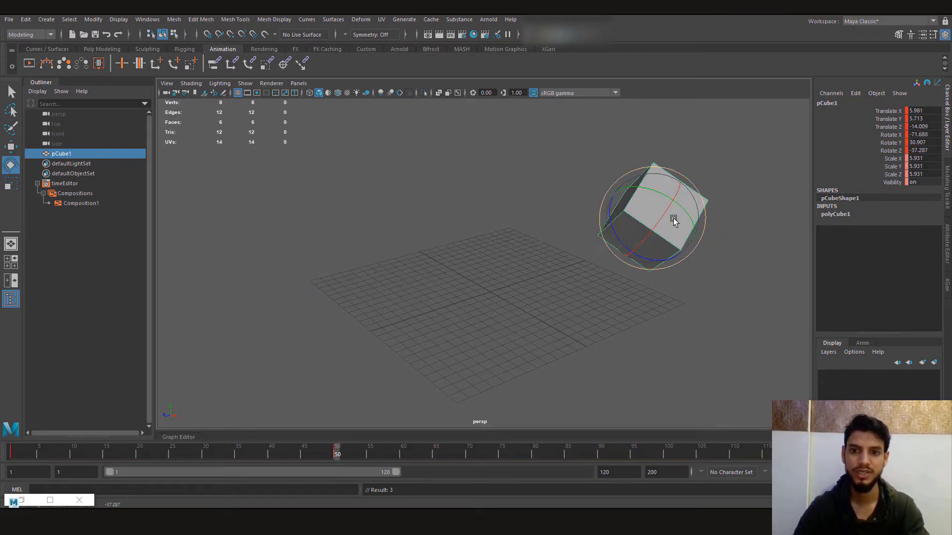
Play the animation back from frame 1 and restore the Time Editor window.
left_click_drag(335, 452, 245, 454)
left_click(11, 453)
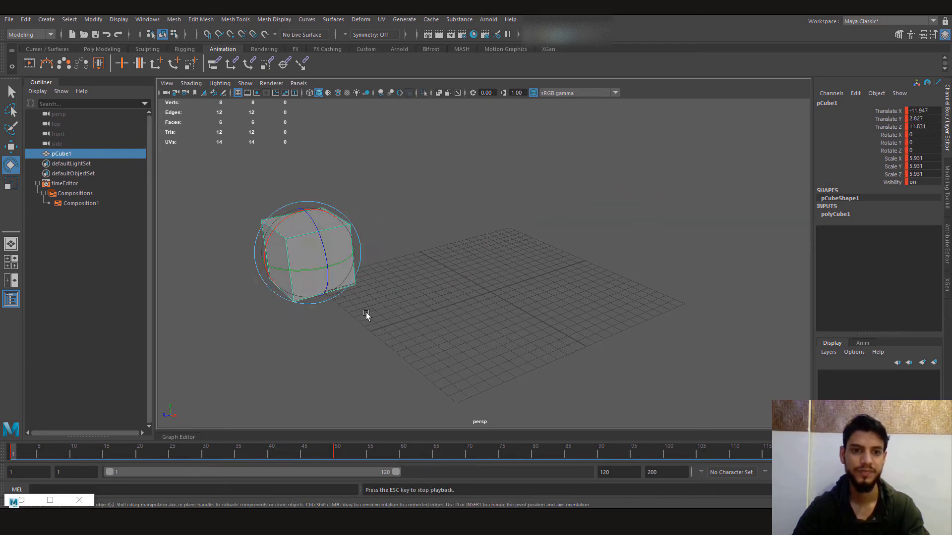
key("alt+v")
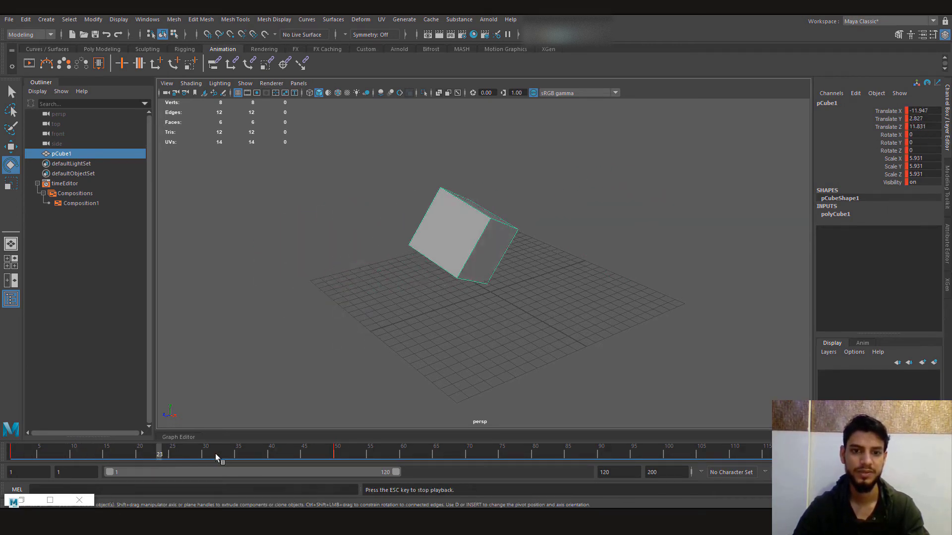
key("Escape")
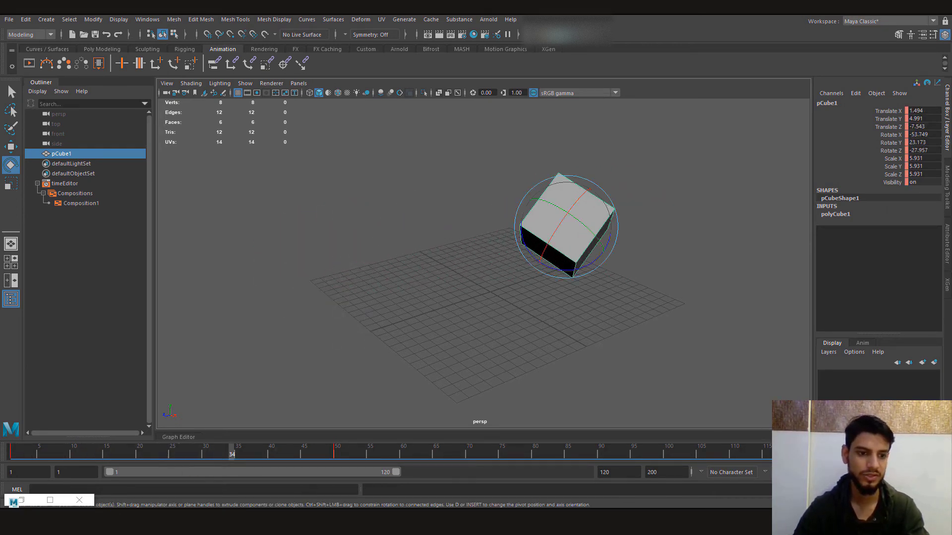
left_click(22, 499)
Create anim_Clip1 on track1 from the cube's animation.
left_click_drag(277, 104, 224, 272)
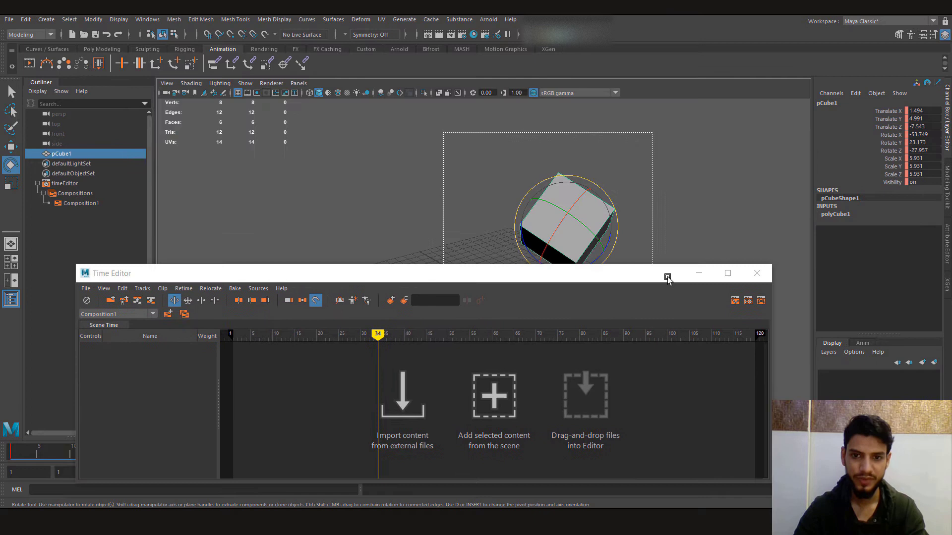
left_click_drag(454, 276, 500, 122)
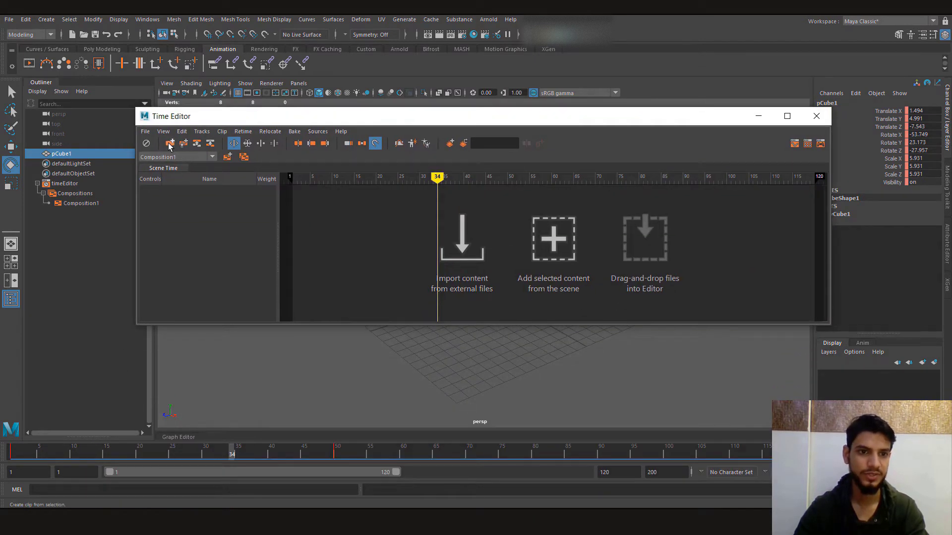
left_click(169, 143)
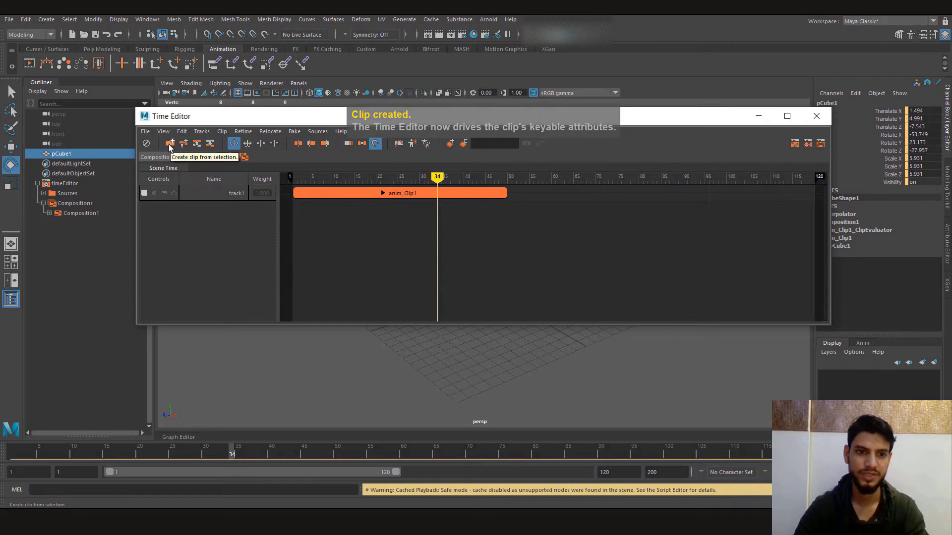
Minimize the Time Editor, reselect the cube and scrub back to frame 12.
left_click_drag(238, 116, 136, 127)
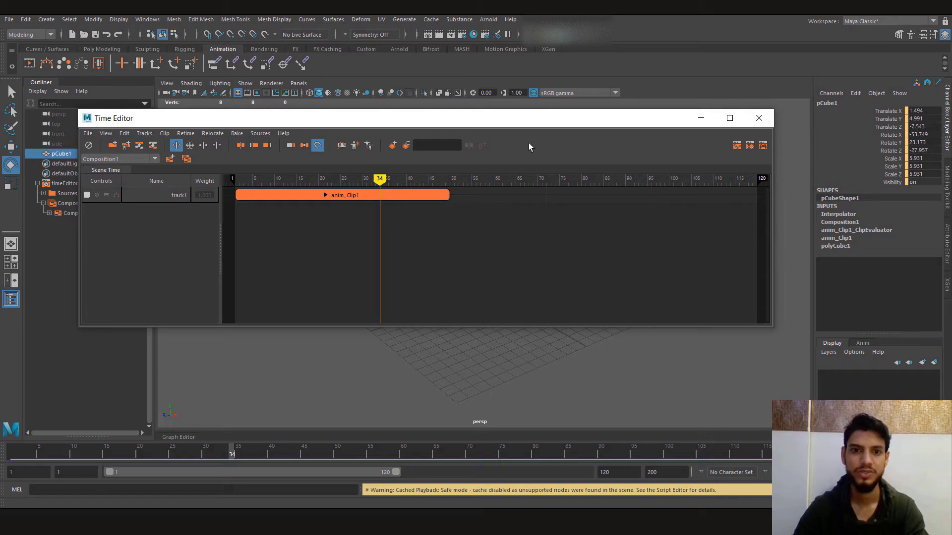
left_click_drag(480, 122, 509, 124)
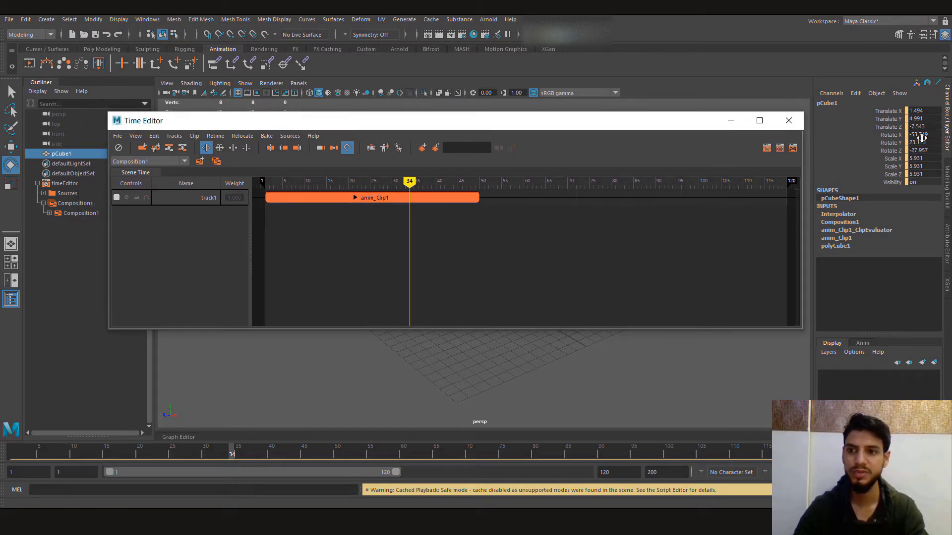
left_click_drag(371, 123, 402, 129)
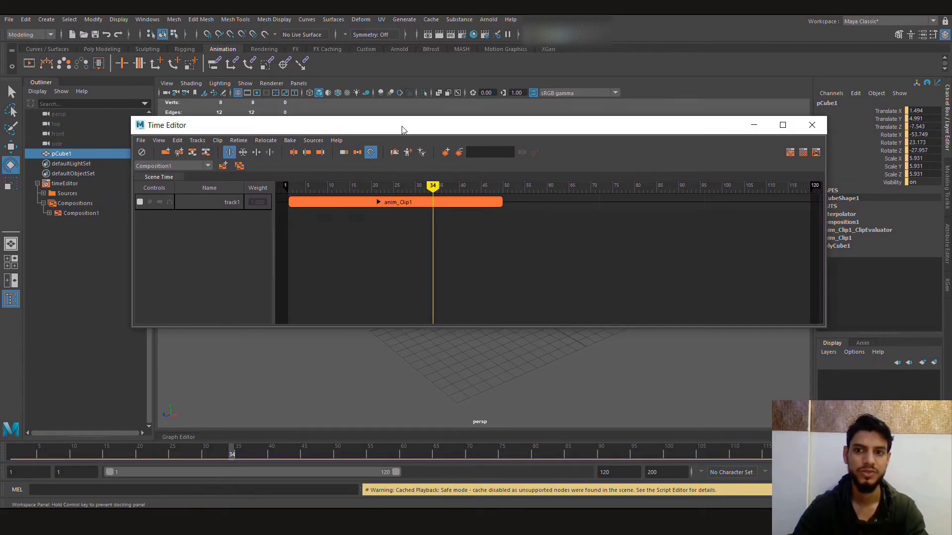
left_click(753, 125)
left_click(426, 204)
left_click_drag(431, 171, 720, 352)
left_click_drag(275, 457, 211, 455)
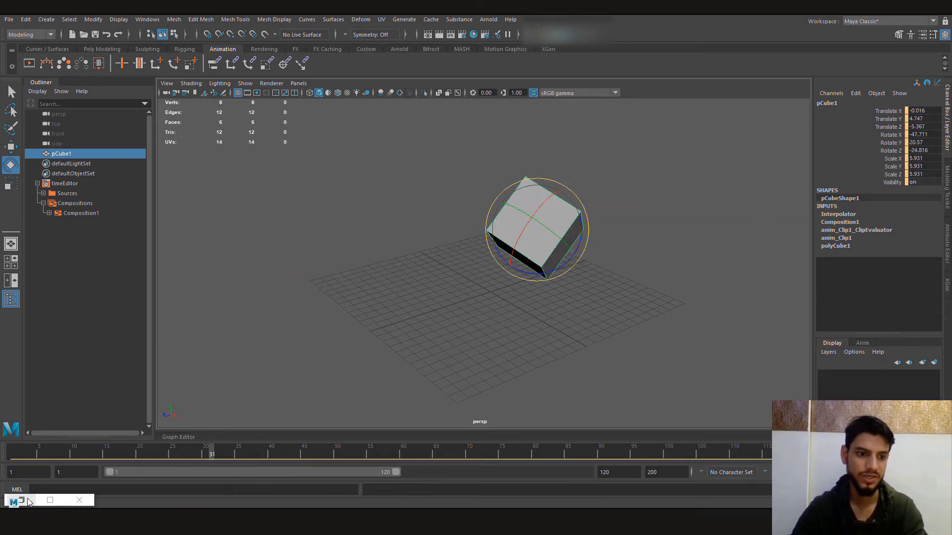
left_click(50, 499)
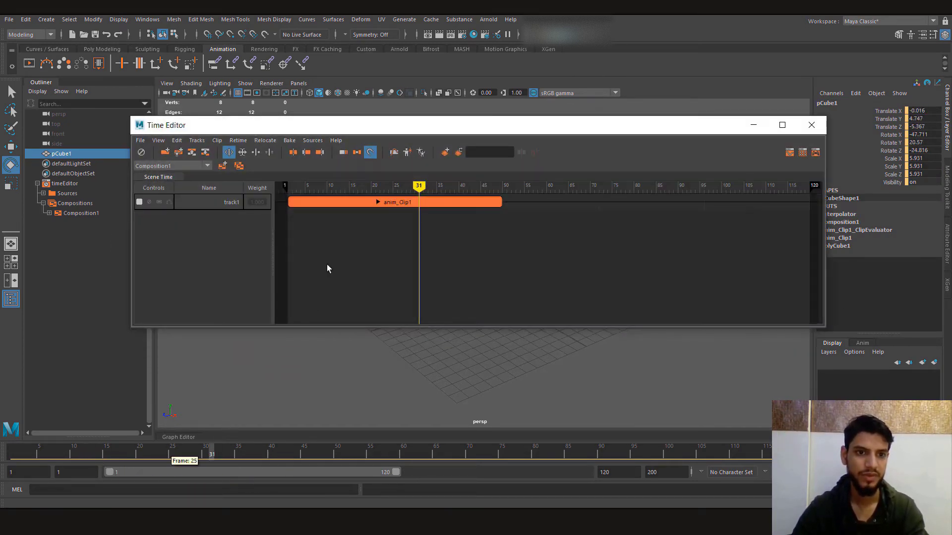
left_click(142, 153)
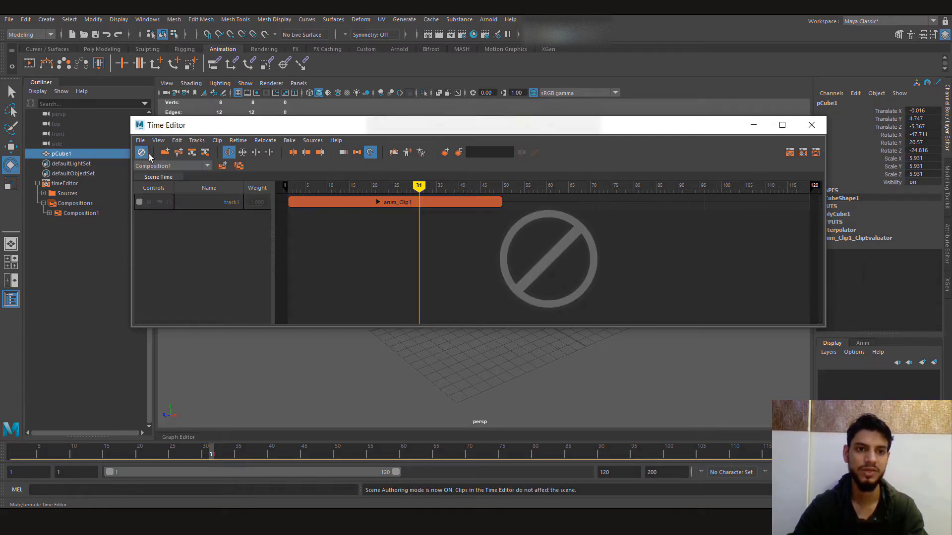
left_click(753, 125)
left_click(423, 142)
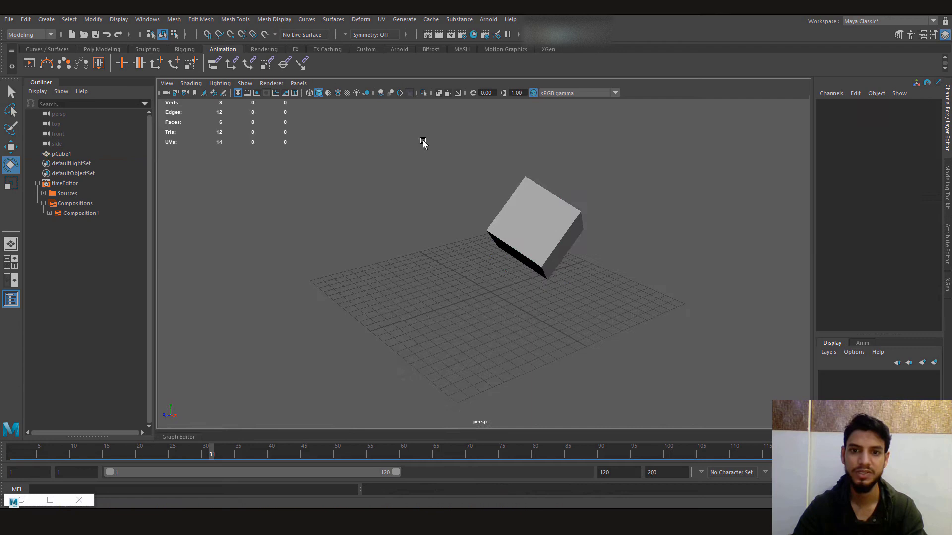
key("ctrl+z")
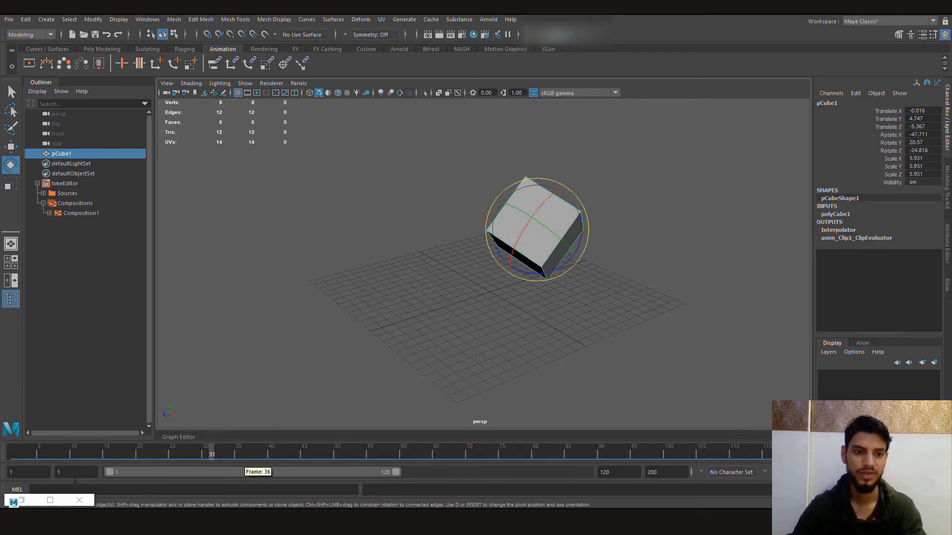
double_click(26, 503)
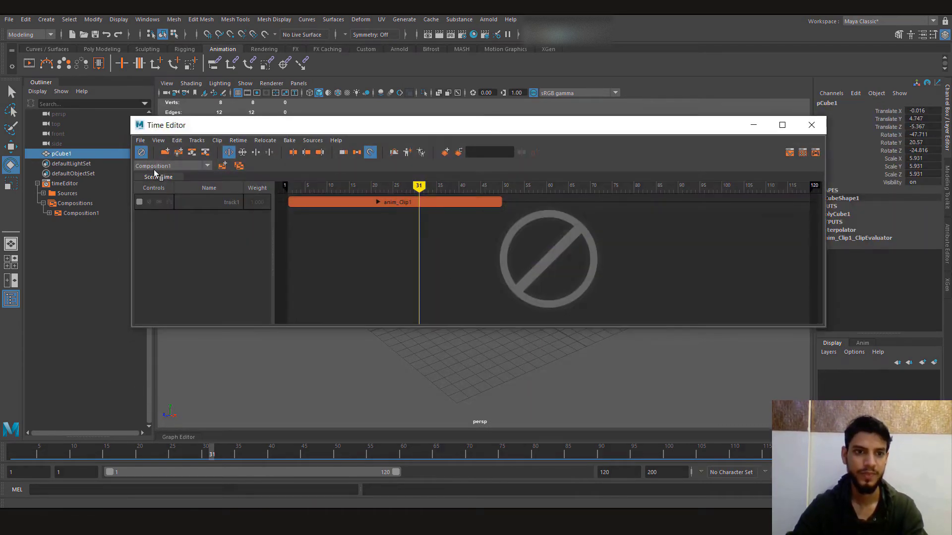
left_click(141, 152)
left_click_drag(317, 125, 279, 107)
mouse_move(425, 378)
left_mouse_down("alt")
mouse_move(423, 425)
mouse_move(403, 397)
mouse_move(358, 407)
mouse_move(393, 437)
mouse_move(400, 401)
mouse_move(418, 384)
mouse_move(436, 383)
mouse_move(431, 391)
left_mouse_up("alt")
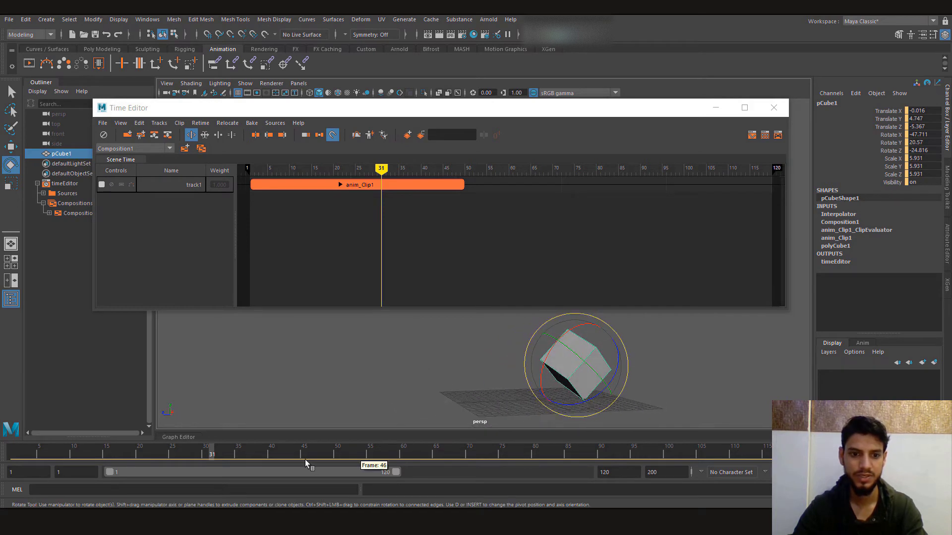
Create a pose clip of the cube on track2 and drag it to about frame 58.
left_click_drag(218, 454, 106, 455)
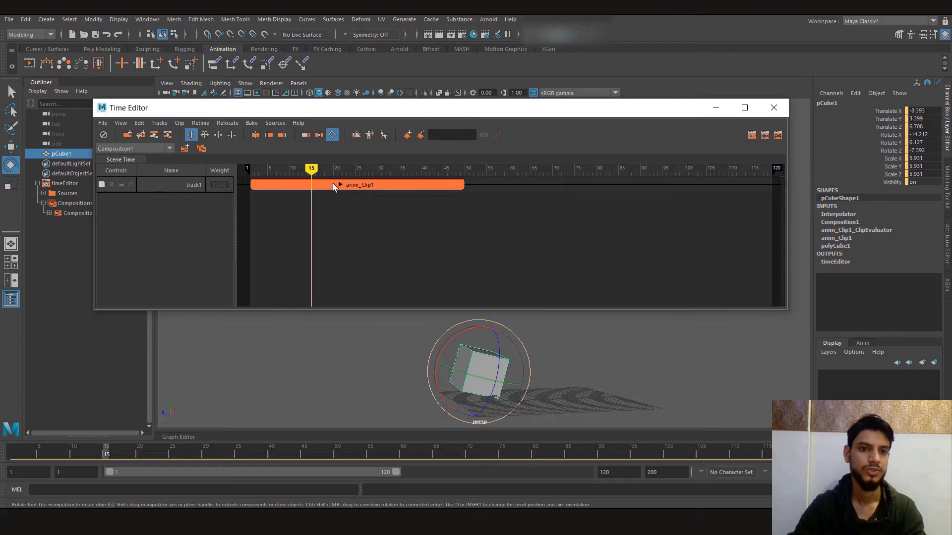
left_click(277, 186)
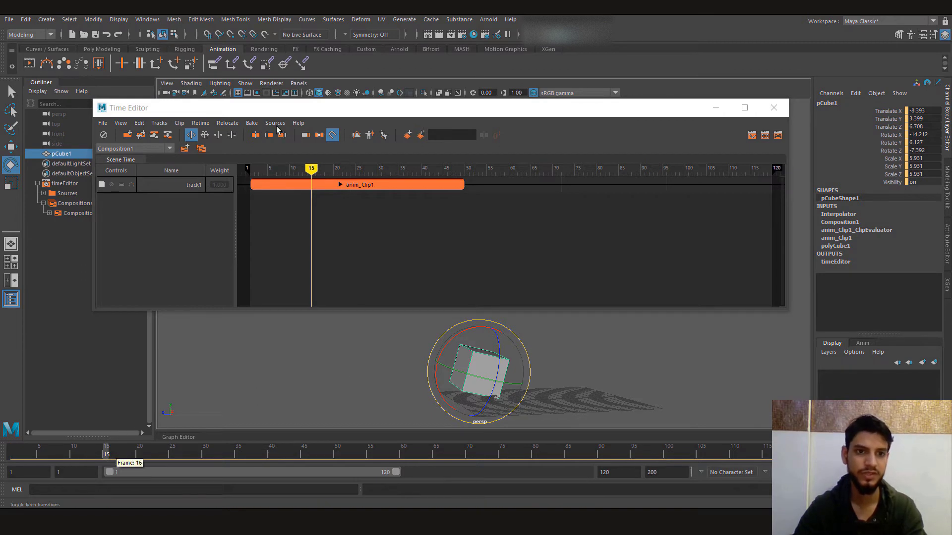
left_click(143, 135)
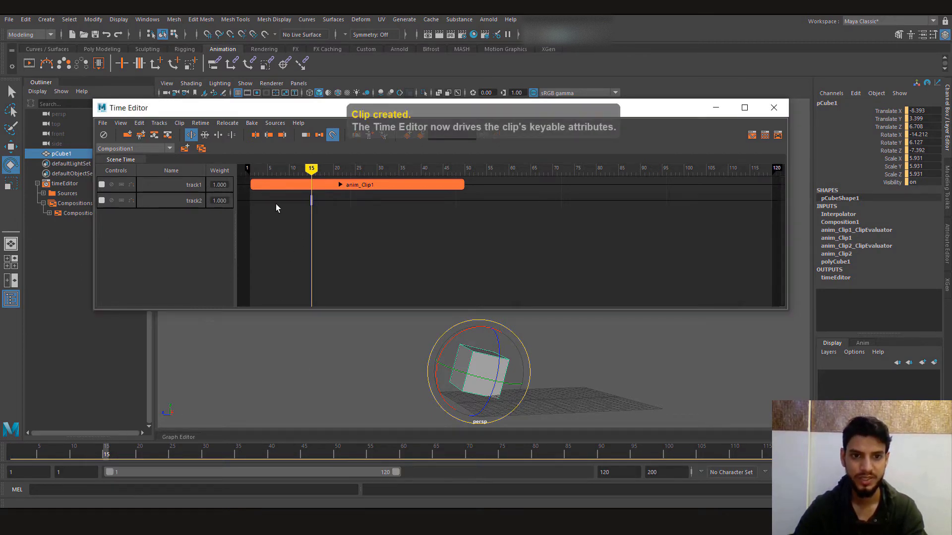
left_click_drag(337, 203, 503, 212)
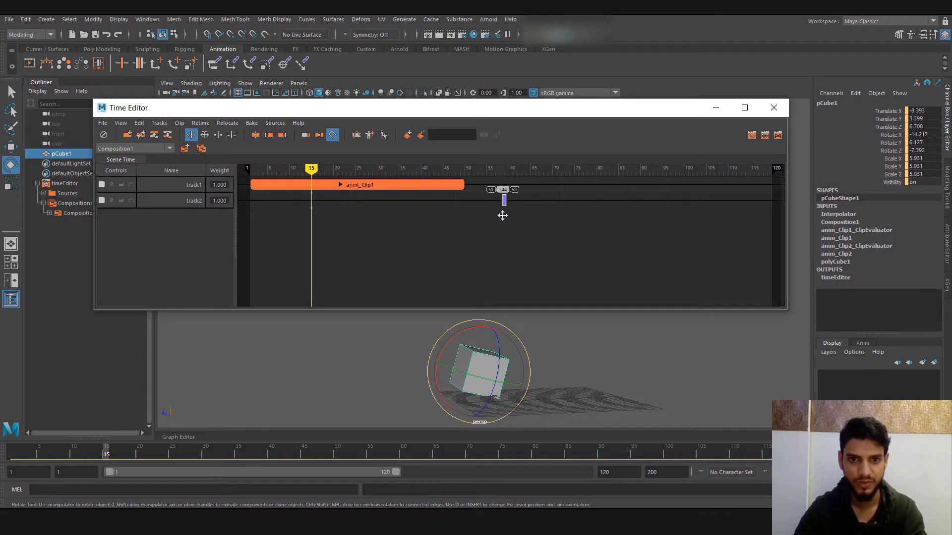
left_click(429, 168)
left_click_drag(429, 168, 504, 168)
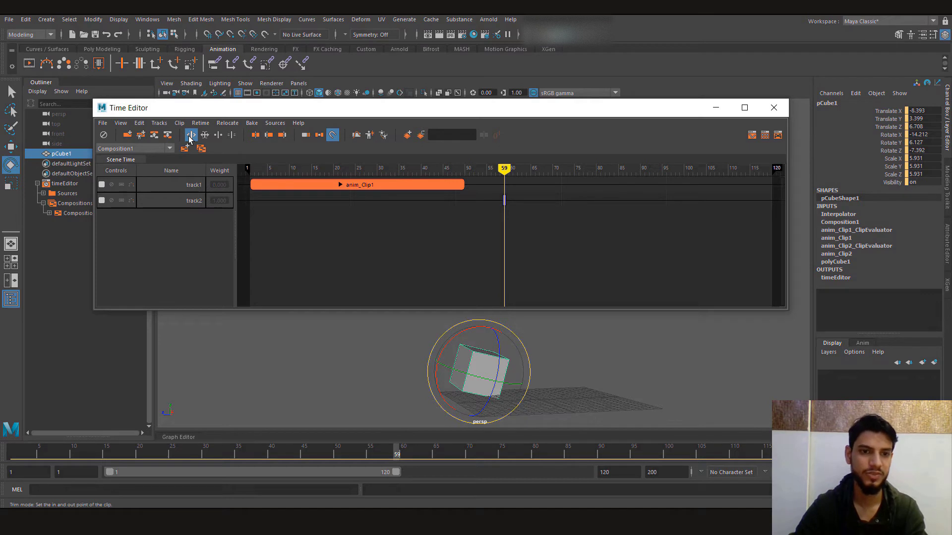
Drag anim_Clip1's right edge from frame 50 back to frame 33 and review it.
left_click(372, 190)
mouse_move(353, 462)
left_mouse_down()
mouse_move(7, 457)
mouse_move(350, 469)
mouse_move(335, 462)
left_mouse_up()
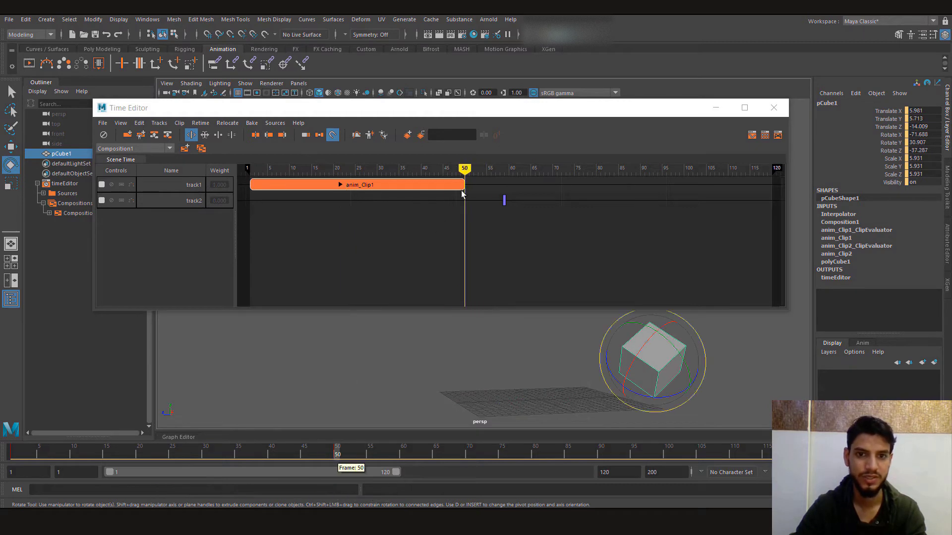
left_click_drag(466, 184, 389, 185)
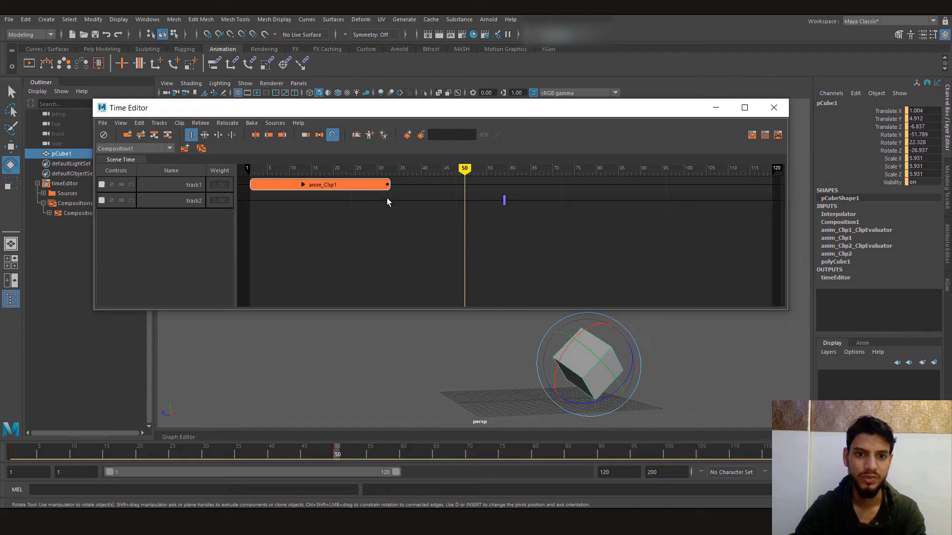
left_click_drag(305, 450, 106, 451)
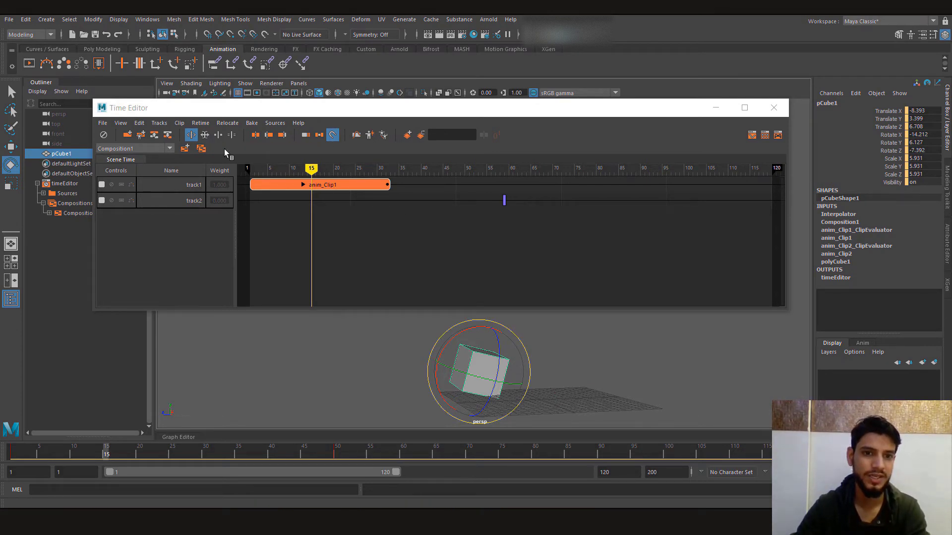
In Scale mode, stretch anim_Clip1 to end around frame 81, undoing a first stretch to 73.
left_click(205, 135)
left_click_drag(388, 184, 567, 203)
left_click_drag(361, 168, 568, 206)
key("ctrl+z")
key("ctrl+z")
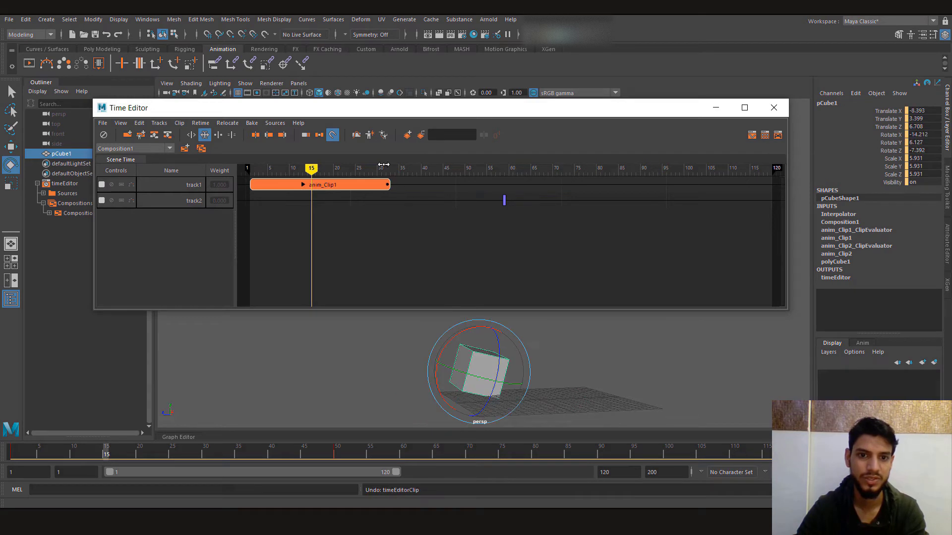
left_click_drag(384, 164, 390, 171)
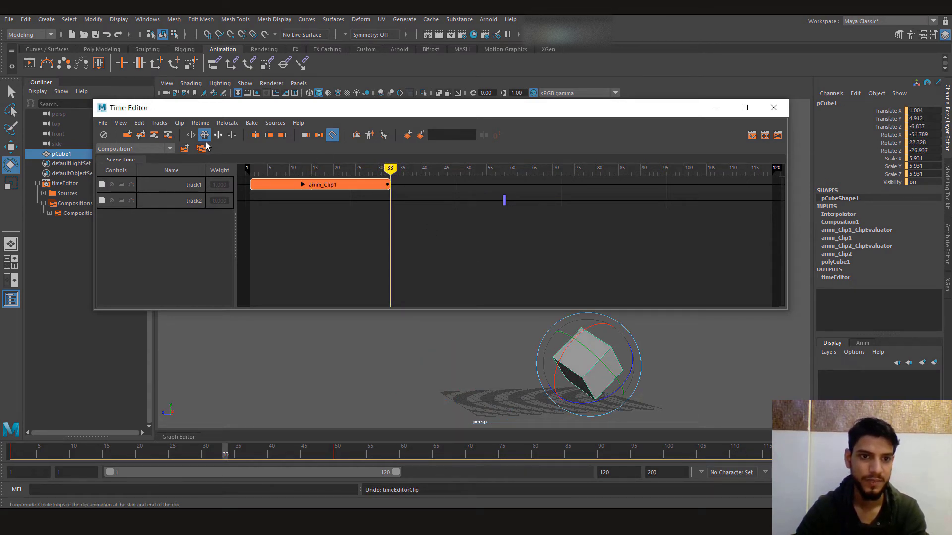
left_click_drag(392, 187, 604, 200)
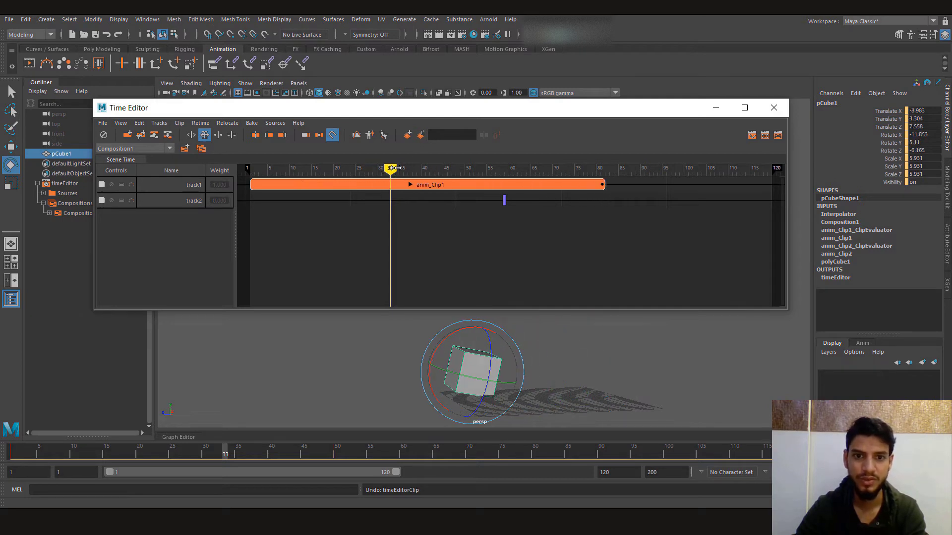
left_click_drag(411, 168, 500, 177)
left_click_drag(436, 178, 231, 181)
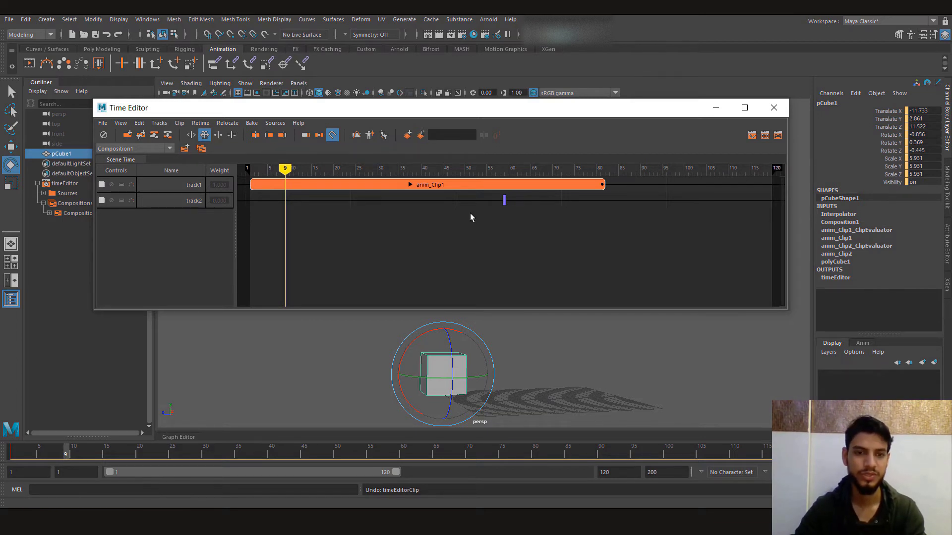
Trim, then extend, anim_Clip1 to end at the current frame 50.
left_click(400, 220)
key("shift+bracketright")
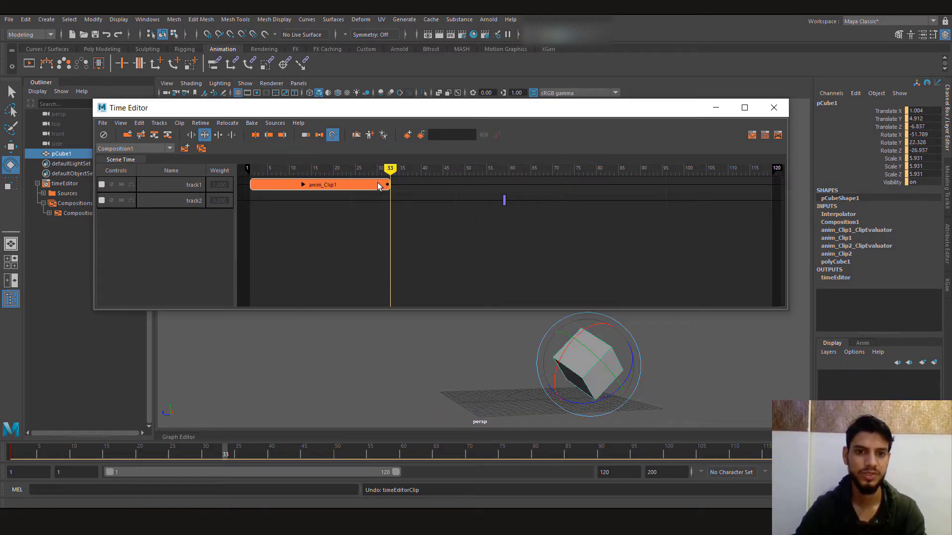
left_click_drag(388, 172, 460, 172)
key("shift+bracketright")
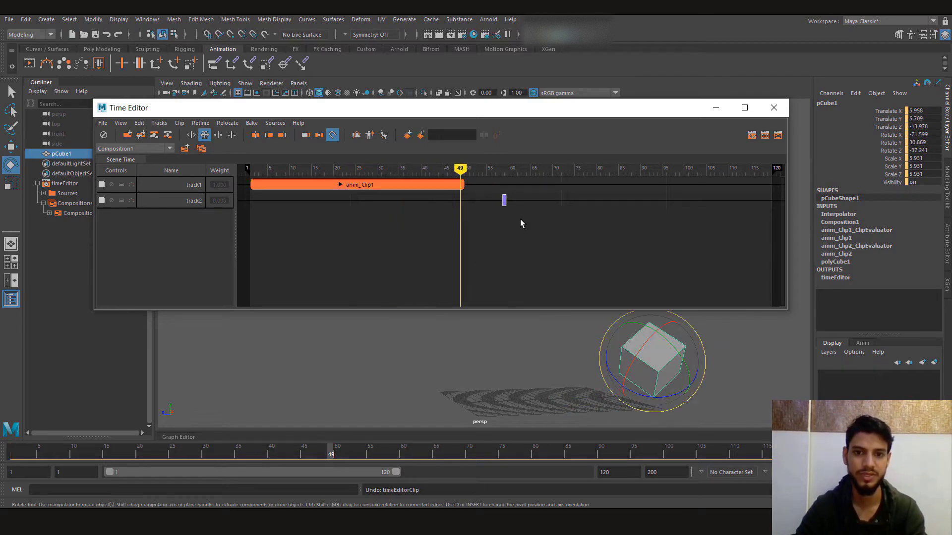
Delete the pose clip from track2 and scrub back to review.
right_click(504, 201)
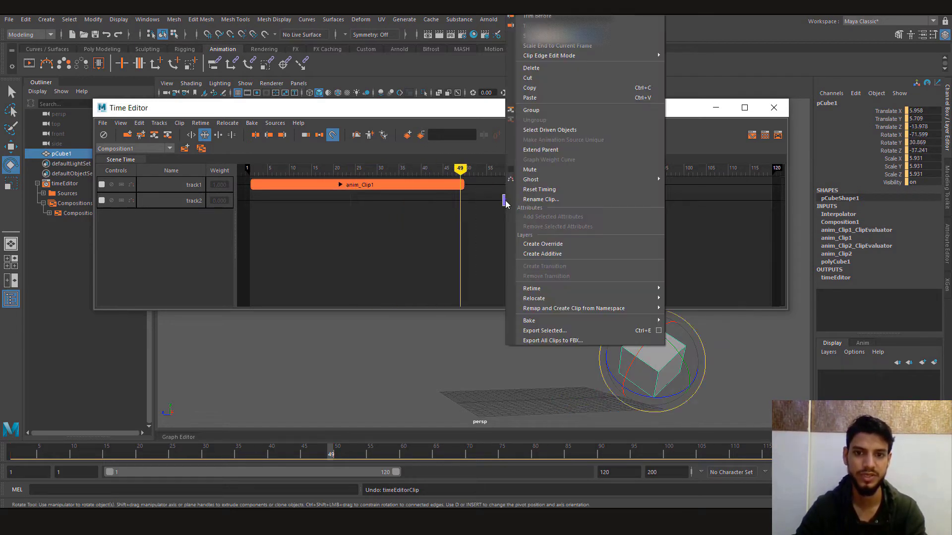
left_click(533, 68)
mouse_move(429, 171)
left_mouse_down()
mouse_move(252, 171)
mouse_move(434, 201)
mouse_move(665, 210)
left_mouse_up()
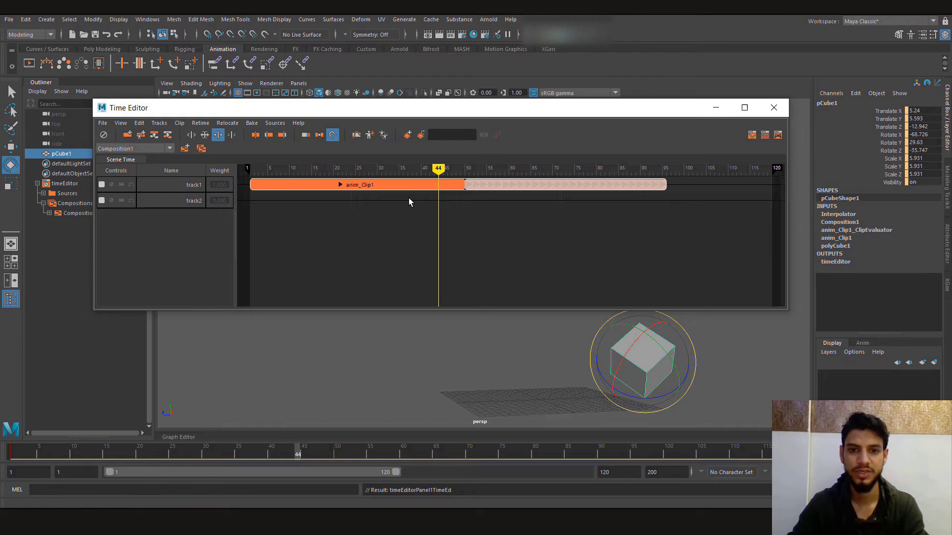
Dolly the camera out and play the cube's animation from frame 1.
left_click_drag(268, 170, 250, 170)
key("e")
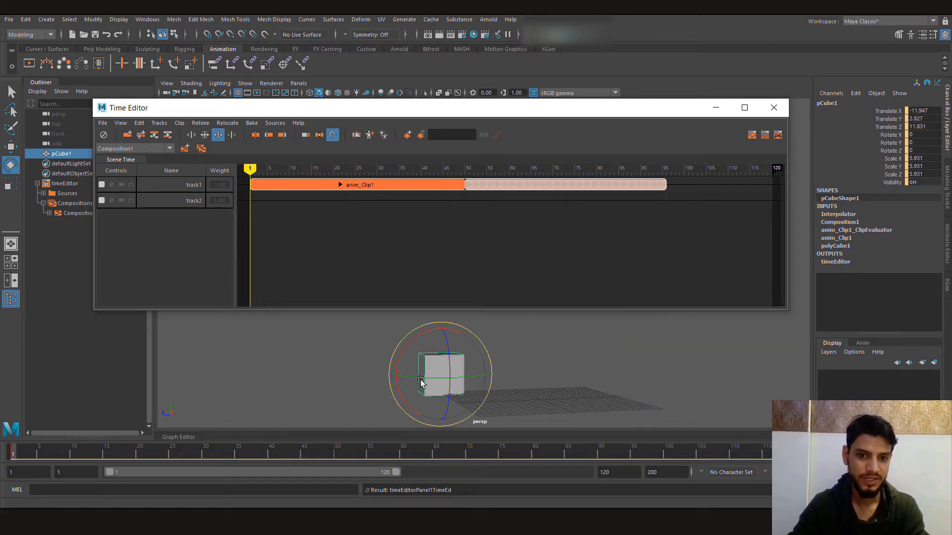
left_click(463, 170)
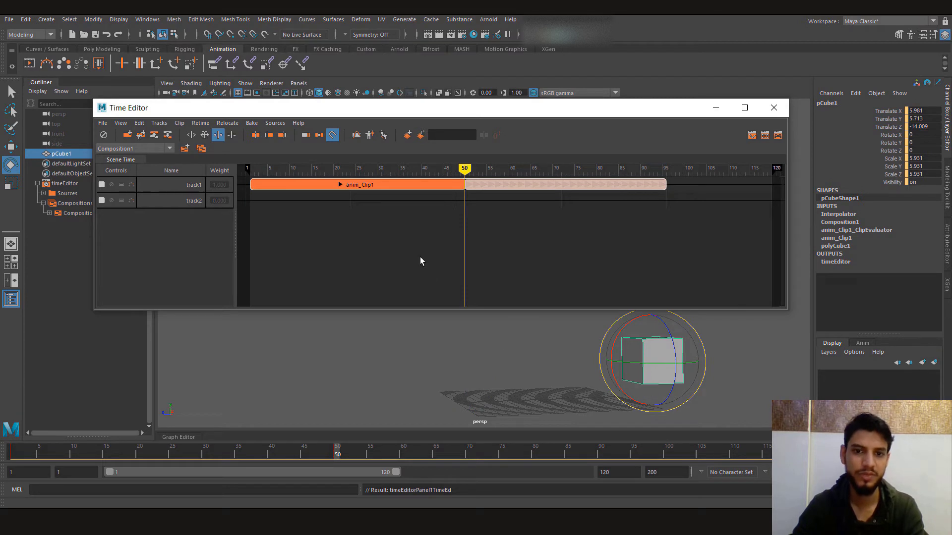
right_click_drag(596, 405, 438, 389, "alt")
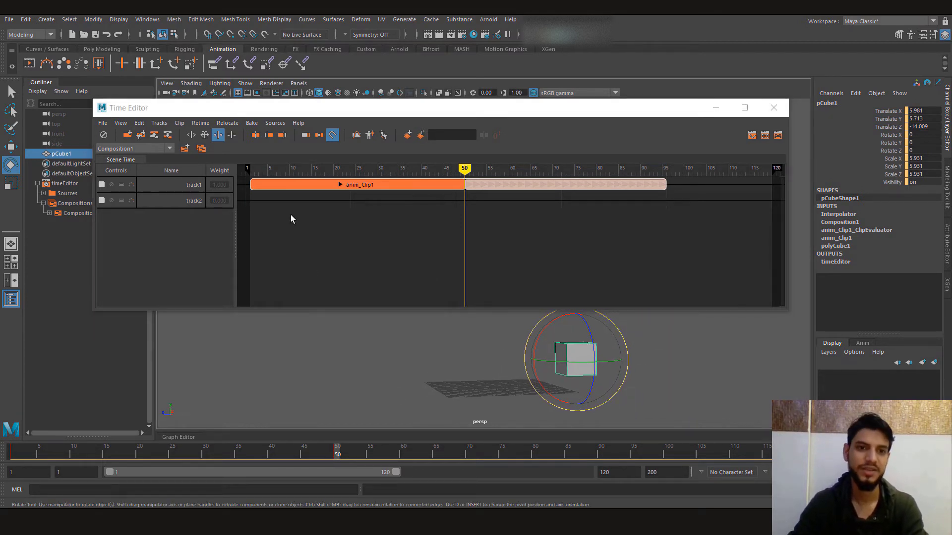
left_click(12, 452)
key("alt+v")
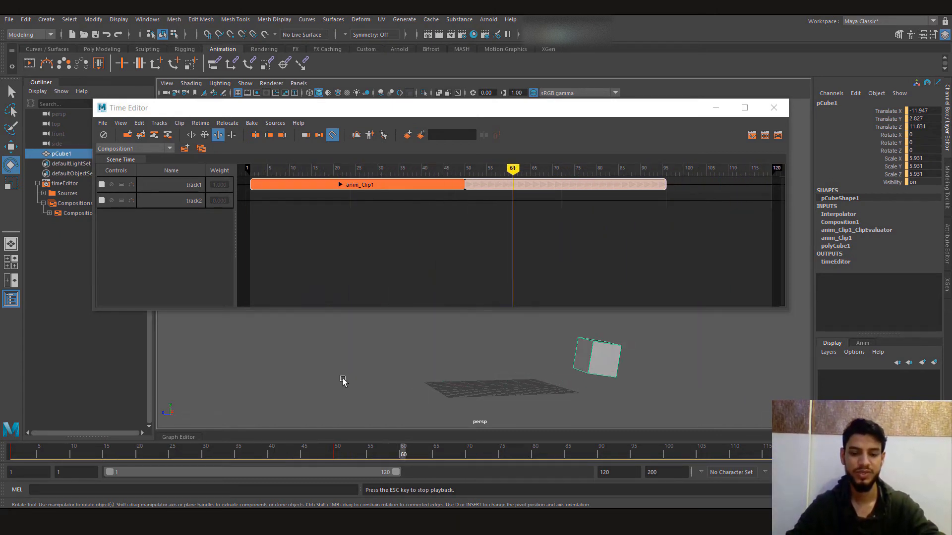
key("Escape")
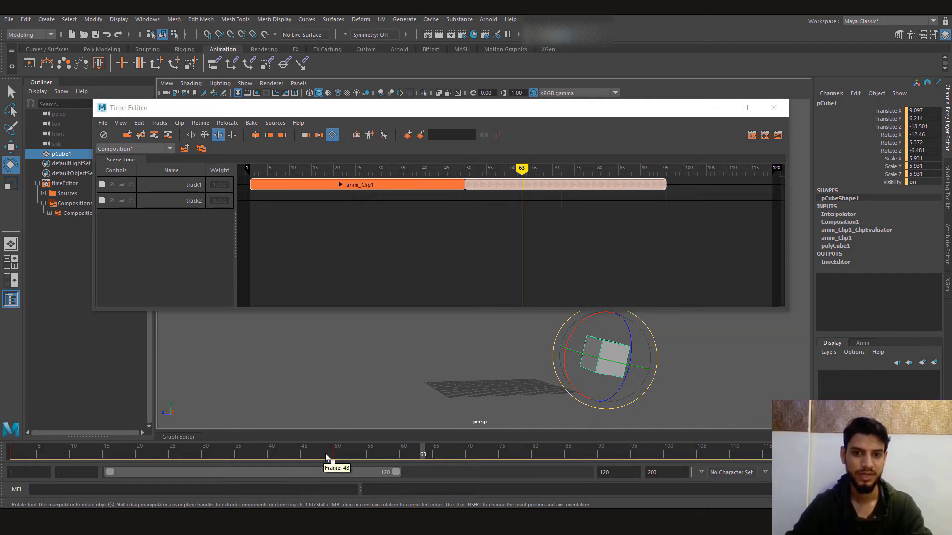
Scrub between frames 34 and 63, then undo anim_Clip1's looped extension.
left_click(232, 455)
left_click_drag(310, 452, 422, 436)
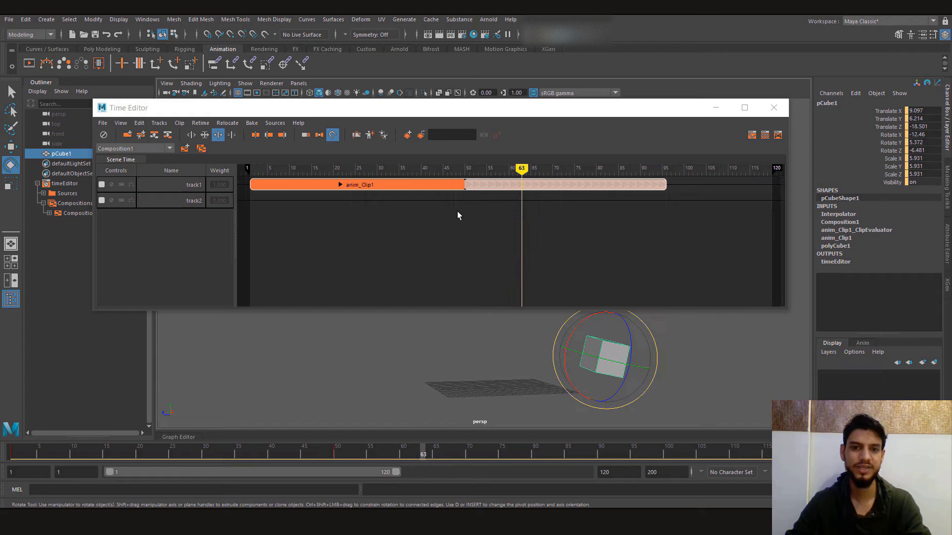
left_click_drag(421, 170, 447, 170)
left_click_drag(330, 170, 461, 226)
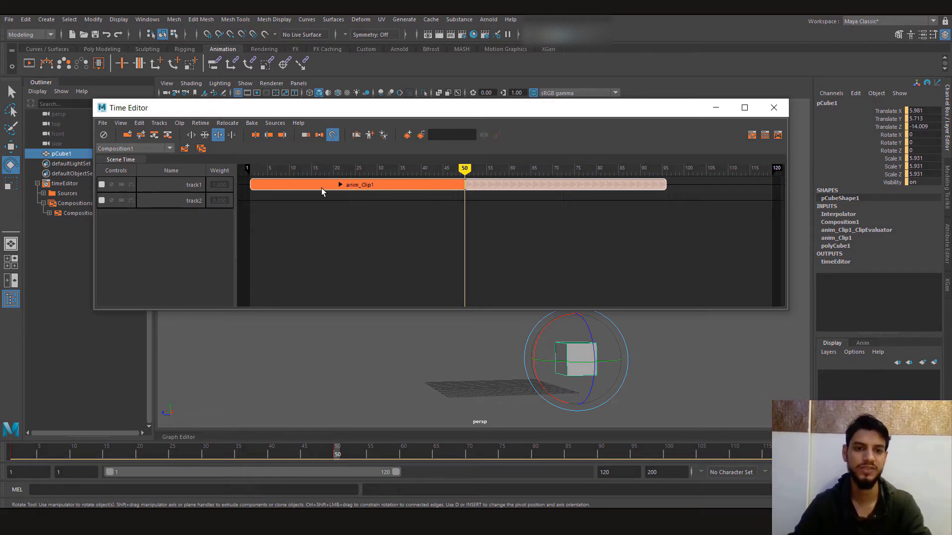
left_click_drag(277, 173, 438, 173)
key("ctrl+z")
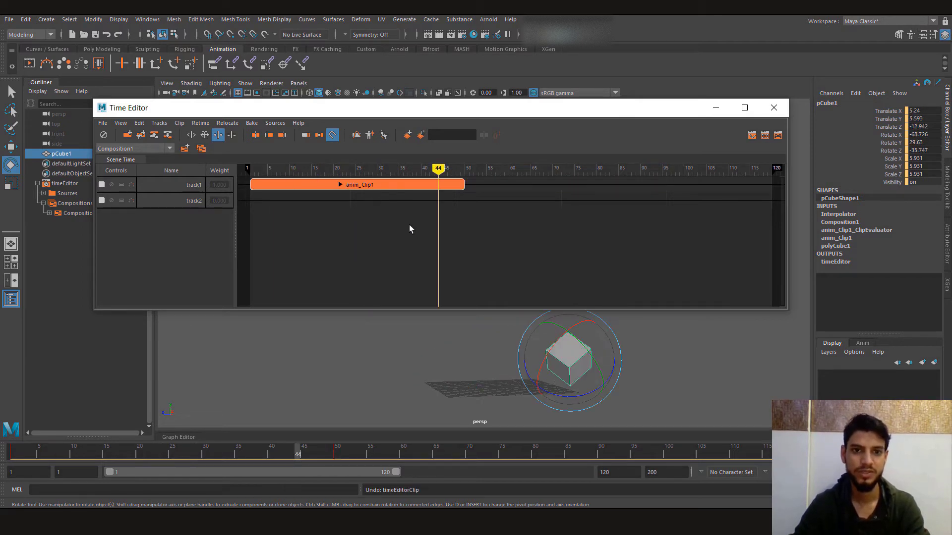
Undo anim_Clip1's loop extension to frame 74 and set the current time to frame 20.
left_click(232, 135)
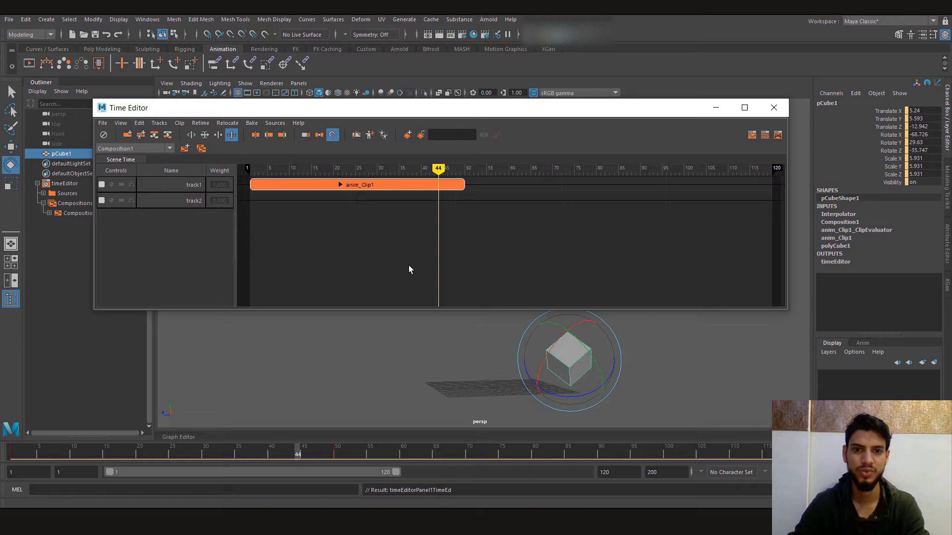
left_click_drag(462, 186, 471, 218)
key("ctrl+z")
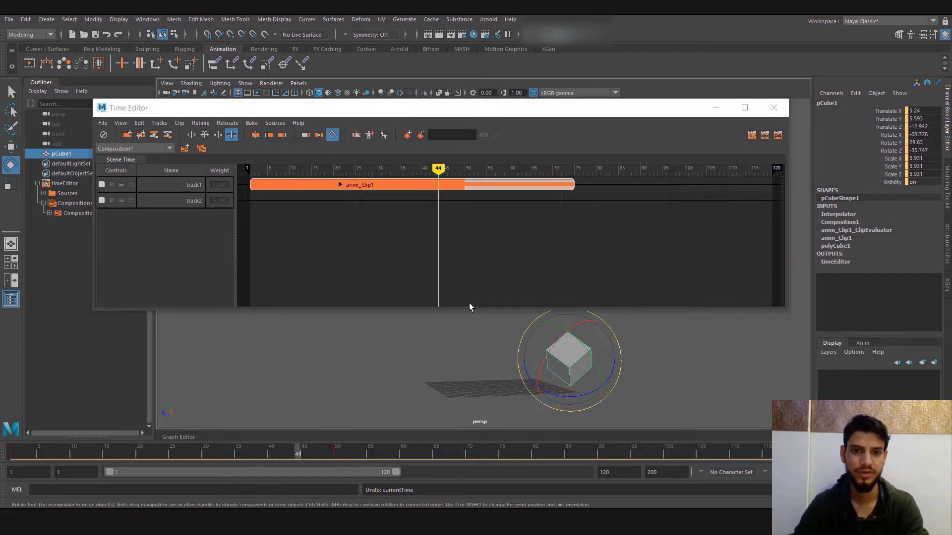
key("ctrl+z")
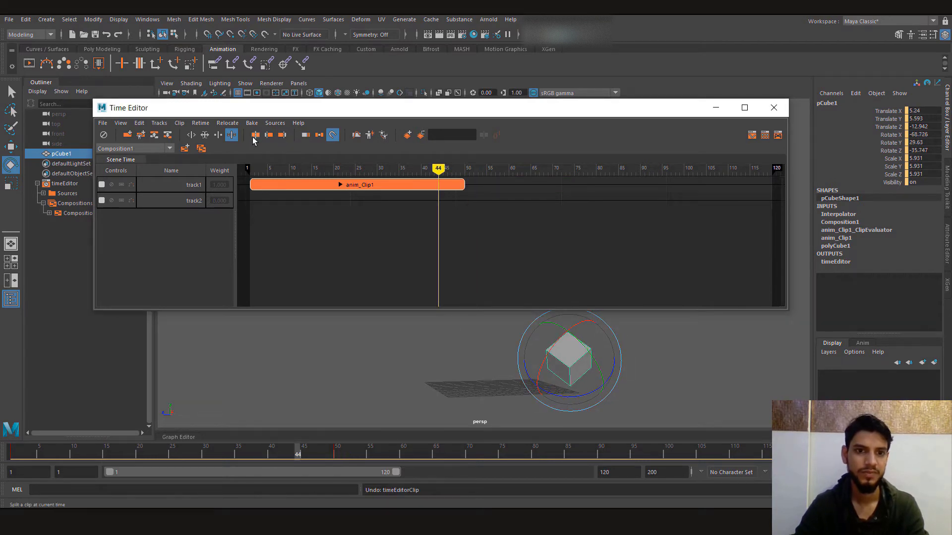
left_click_drag(333, 169, 333, 172)
left_click_drag(270, 170, 333, 168)
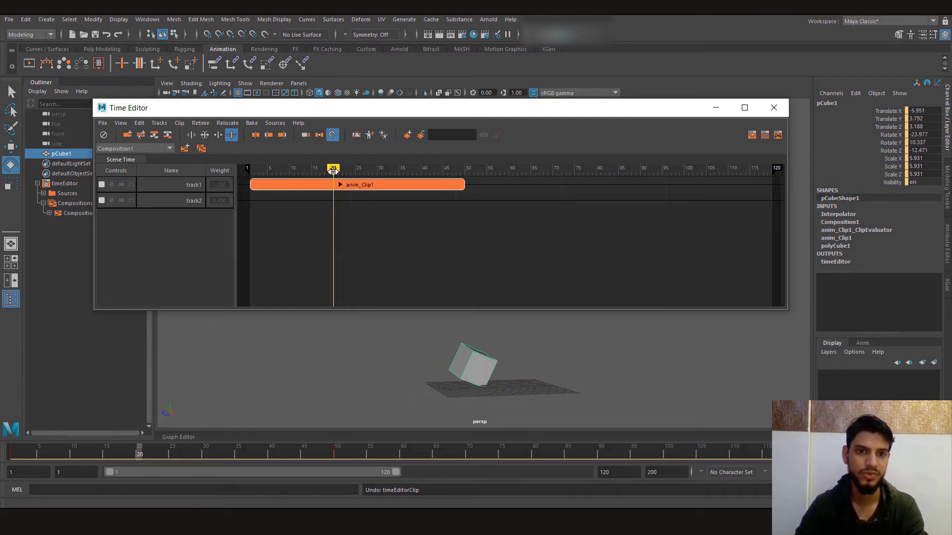
Split the cube's clip at frame 20 into anim_Clip1 and anim_Clip2, then clear the selection.
left_click(256, 136)
left_click(287, 243)
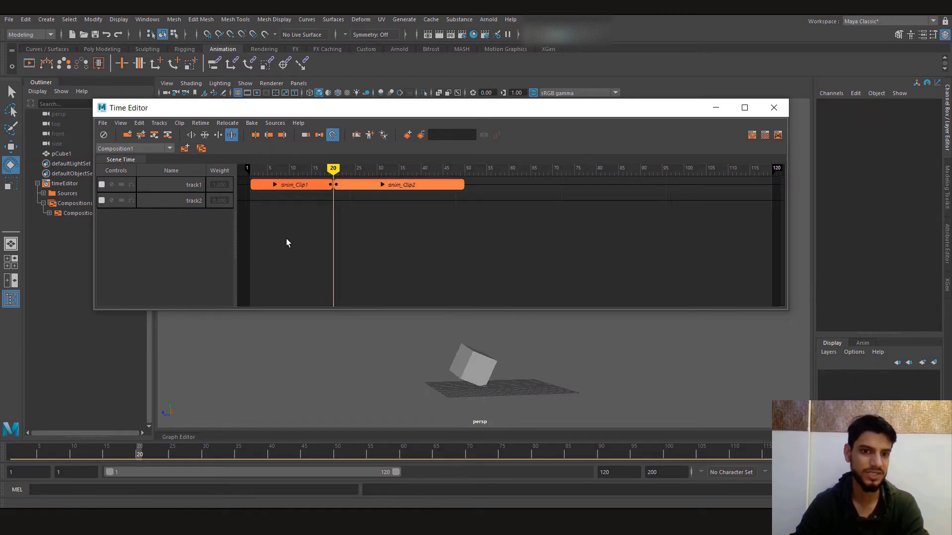
left_click_drag(377, 210, 286, 221)
left_click(323, 219)
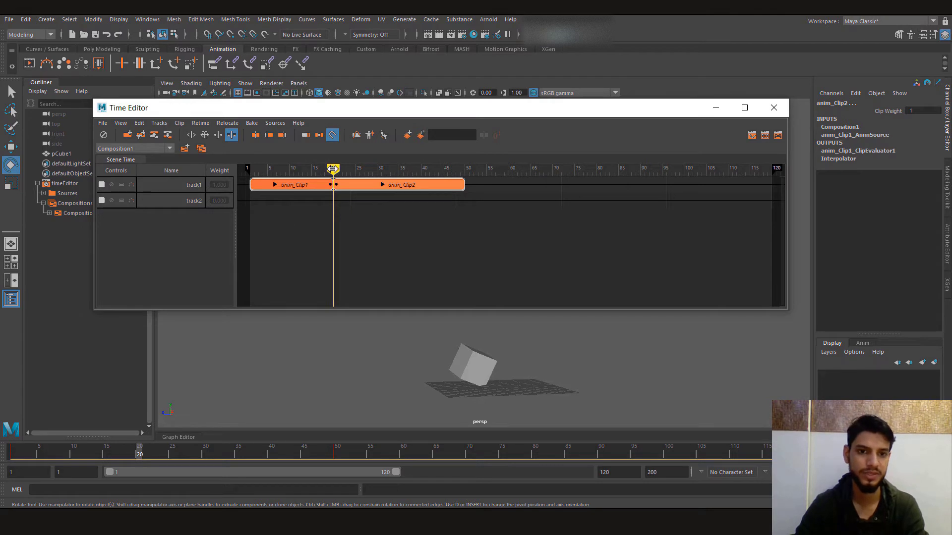
left_click_drag(331, 170, 317, 200)
left_click(307, 227)
key("period")
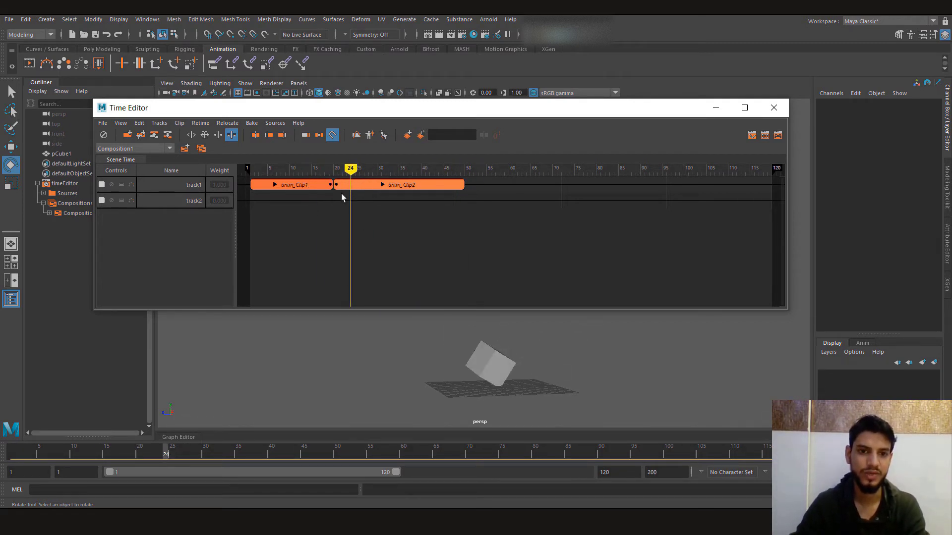
left_click(254, 169)
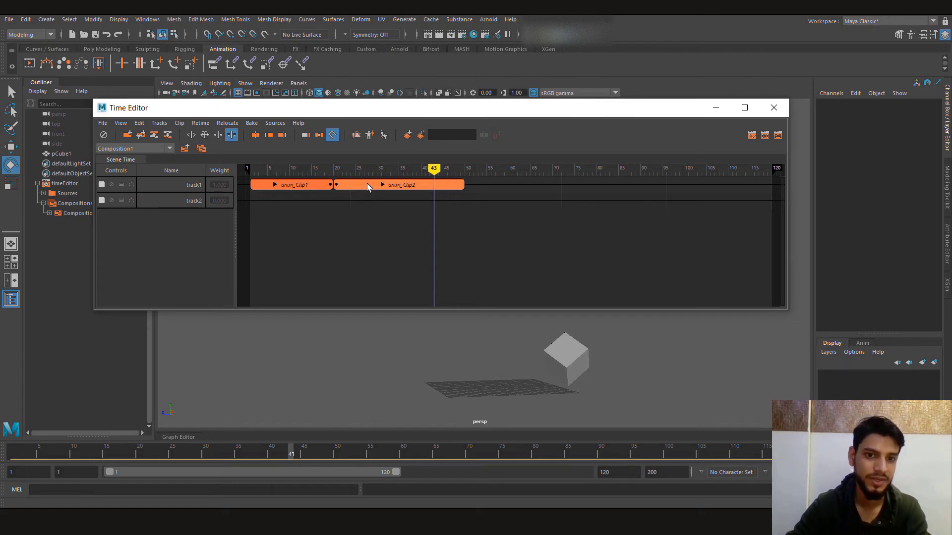
Slide anim_Clip2 left to overlap anim_Clip1, then play the blend from frame 16.
left_click_drag(367, 183, 254, 170)
left_click(315, 170)
key("alt+v")
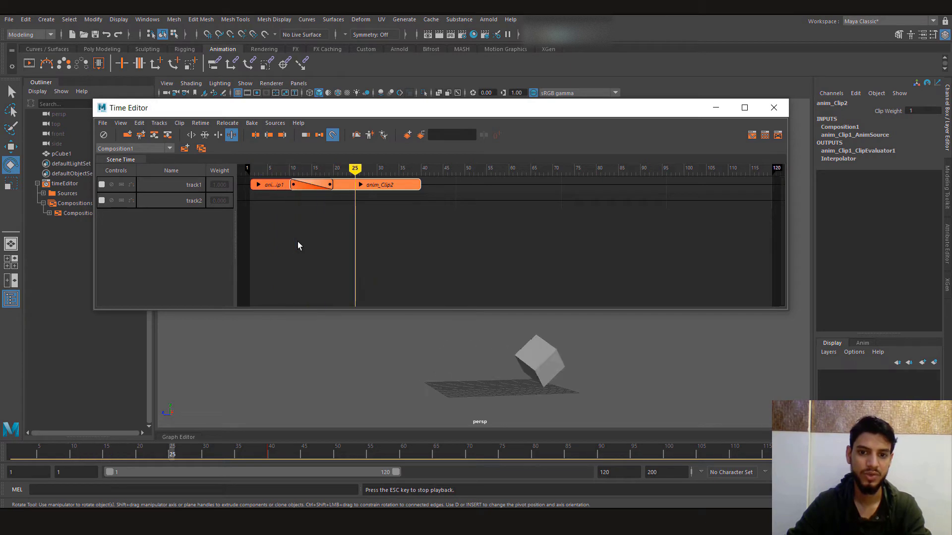
key("Escape")
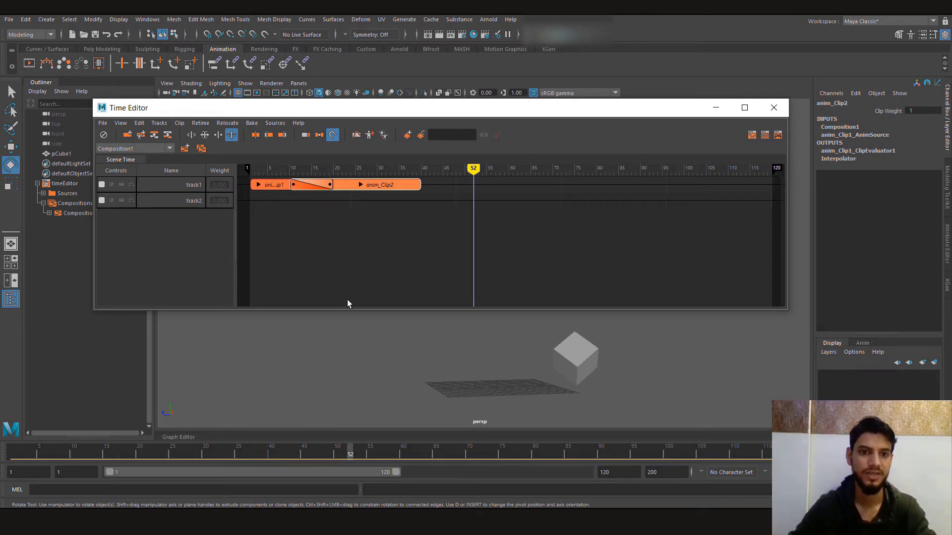
Try trimming anim_Clip2 at frames 10 and 28, undoing each trim.
left_click(255, 170)
left_click_drag(254, 169, 289, 170)
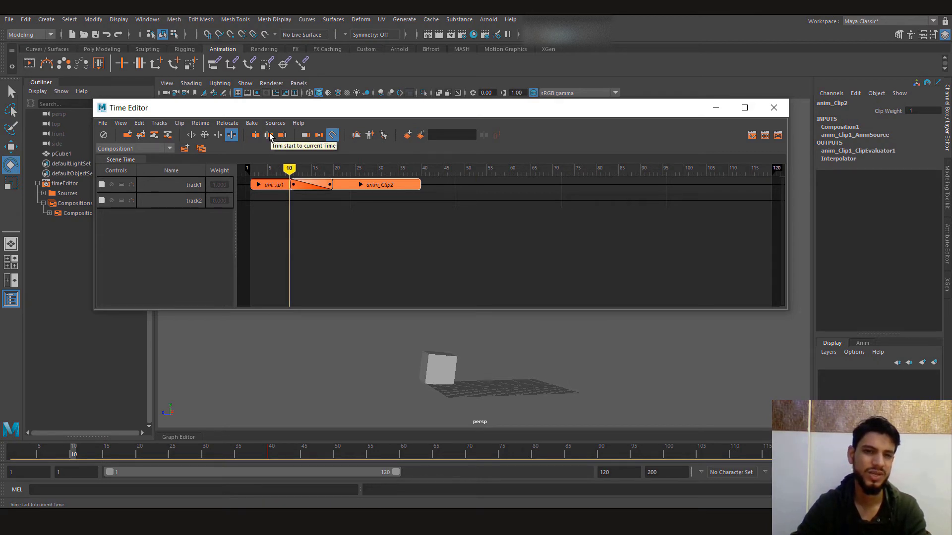
left_click(282, 135)
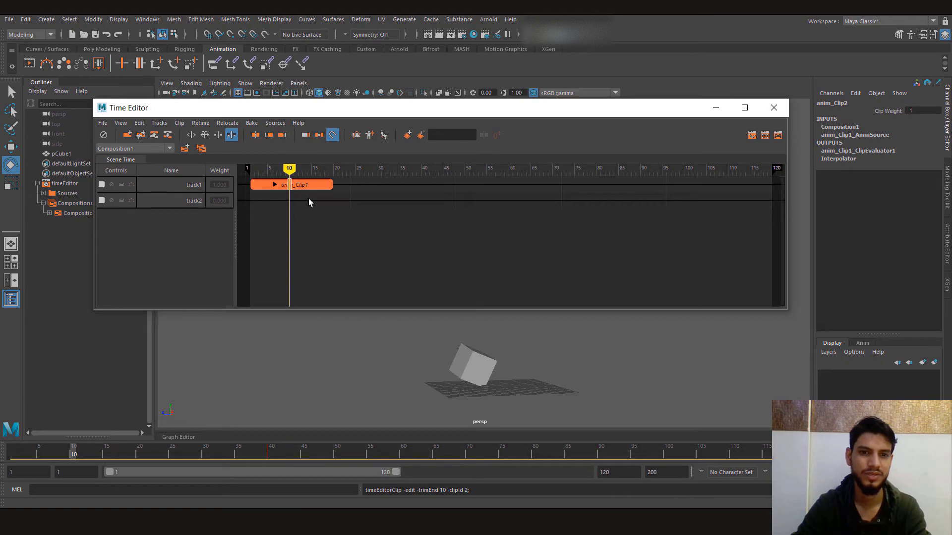
key("ctrl+z")
left_click_drag(290, 169, 371, 185)
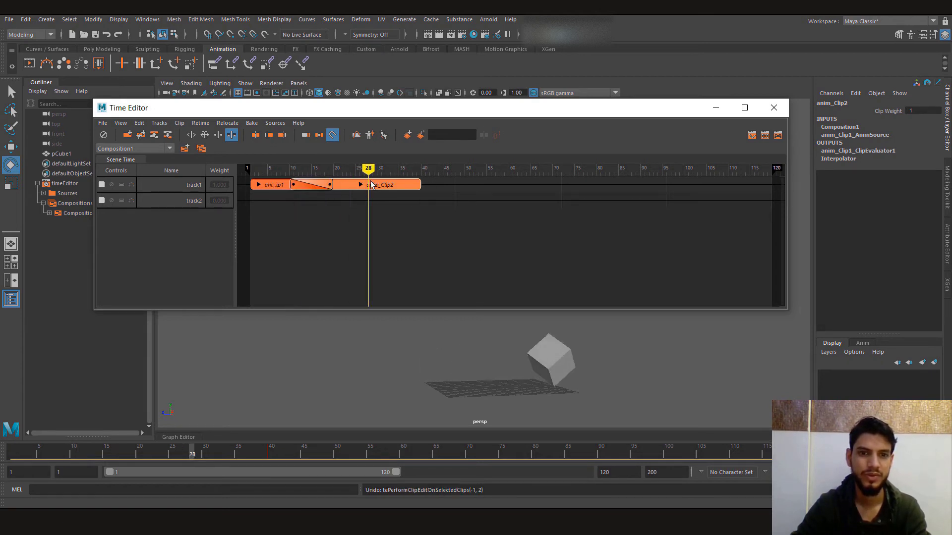
left_click(370, 244)
left_click(281, 136)
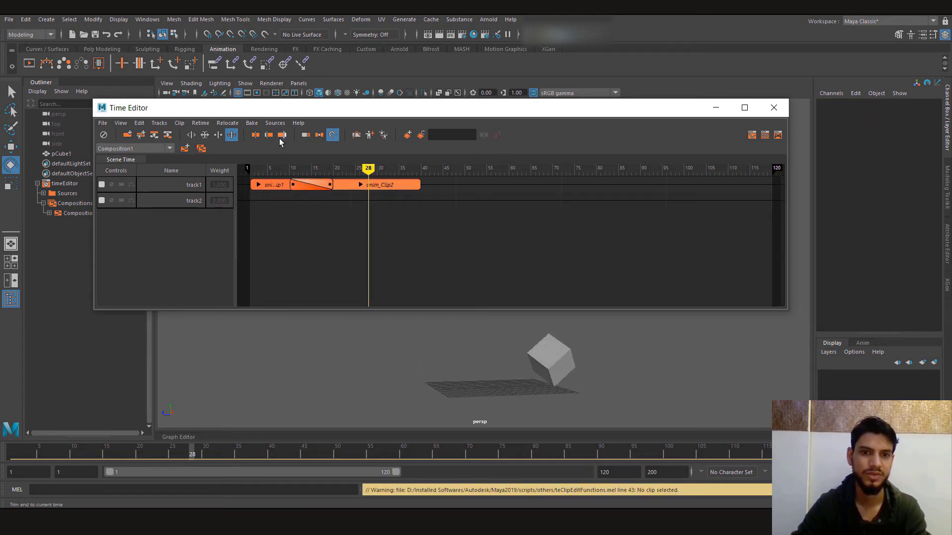
left_click(281, 134)
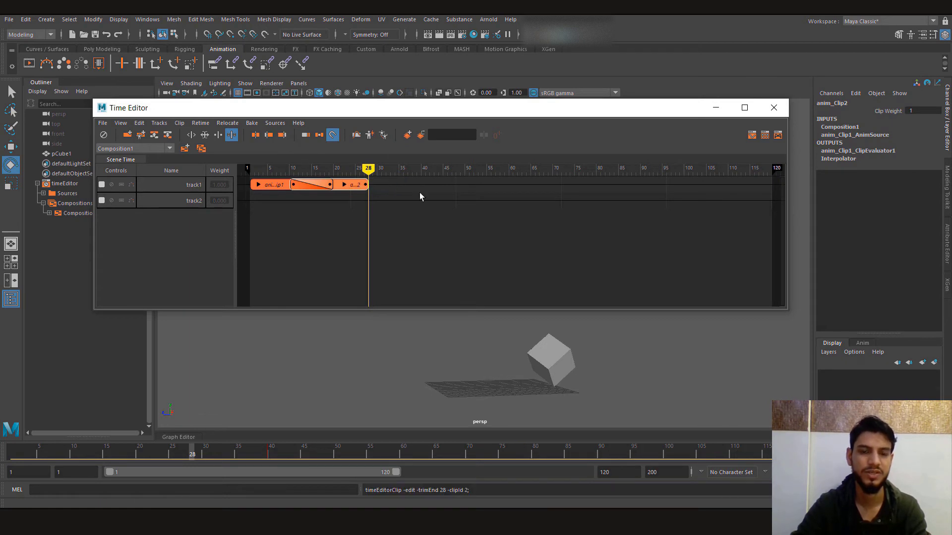
key("ctrl+z")
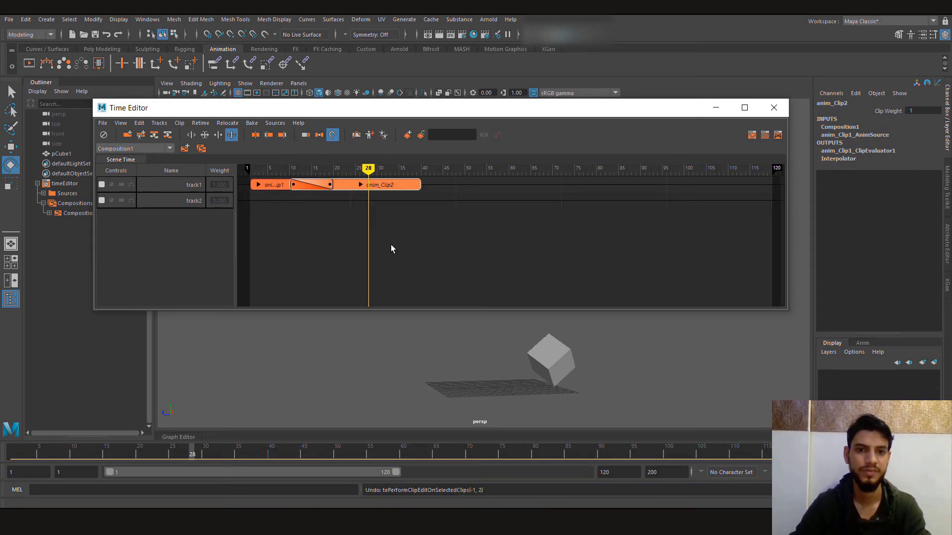
Drag both track1 clips later to about frame 28 and play the result.
left_click_drag(369, 170, 421, 170)
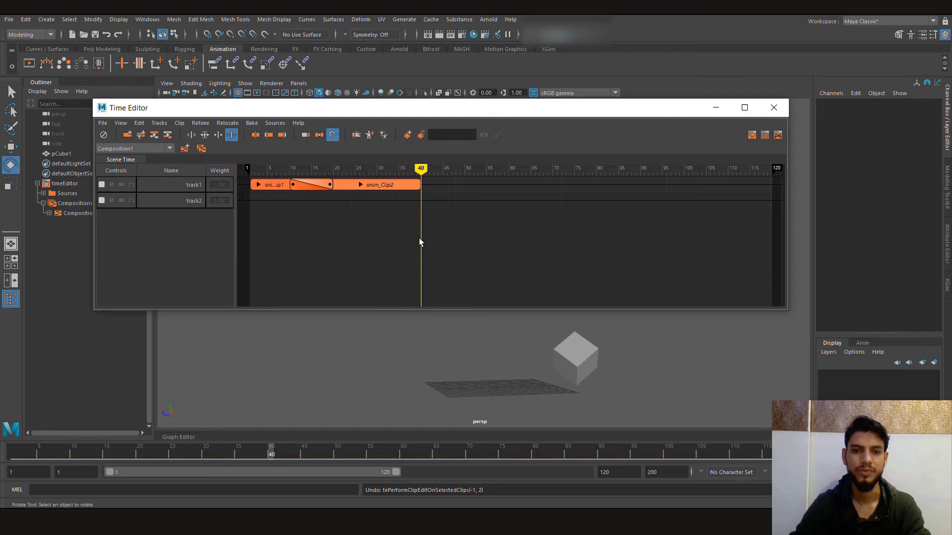
left_click_drag(358, 182, 476, 182)
left_click_drag(421, 170, 350, 170)
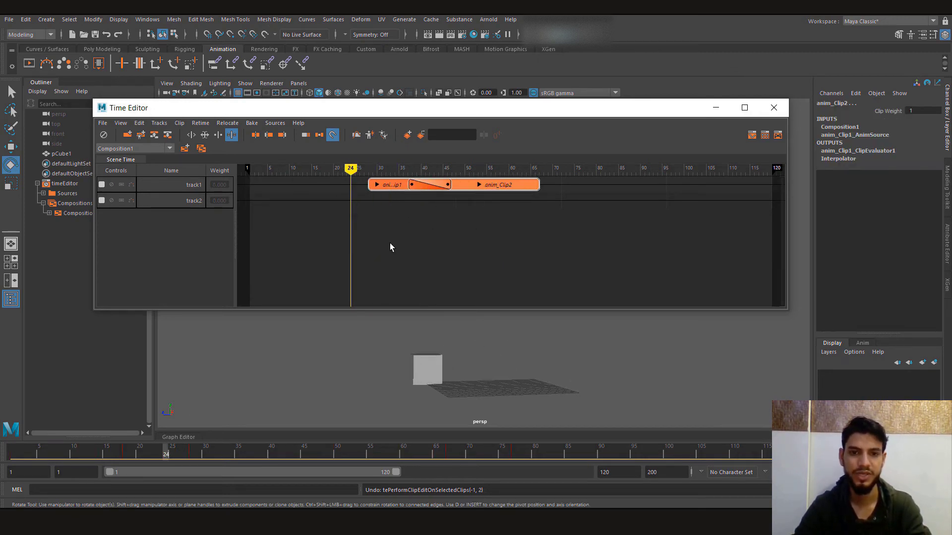
key("alt+v")
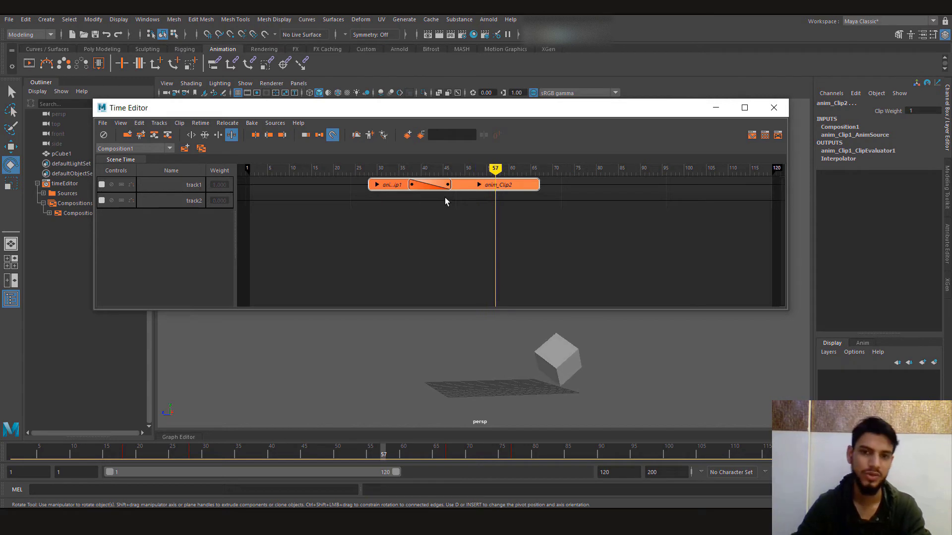
left_click_drag(431, 170, 337, 170)
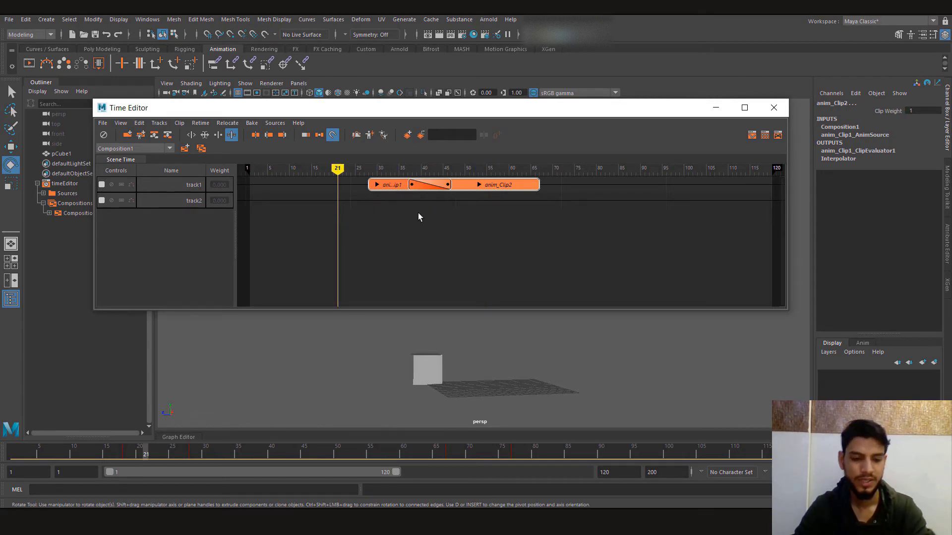
Paste anim_Clip3 and anim_Clip4 onto track3 after the track1 clips, which move 16 frames earlier.
key("ctrl+v")
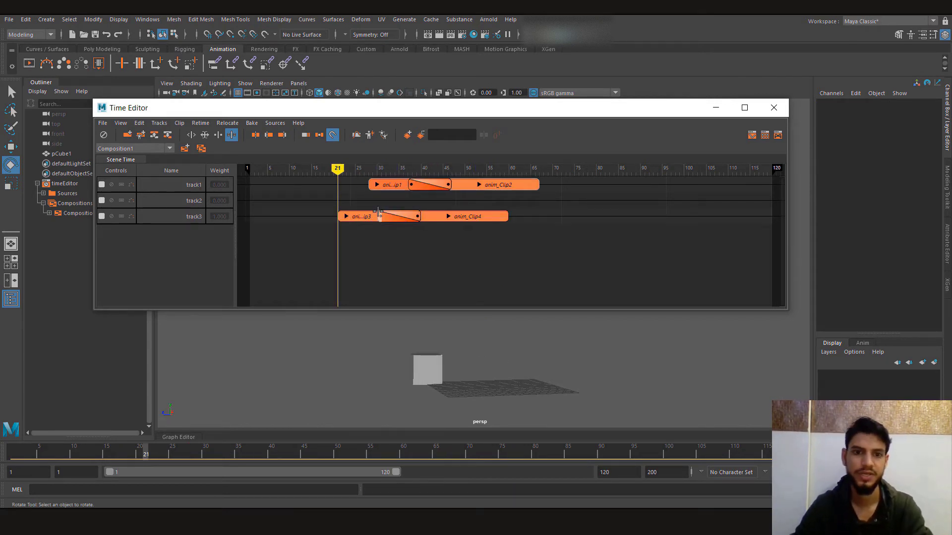
left_click_drag(356, 216, 311, 221)
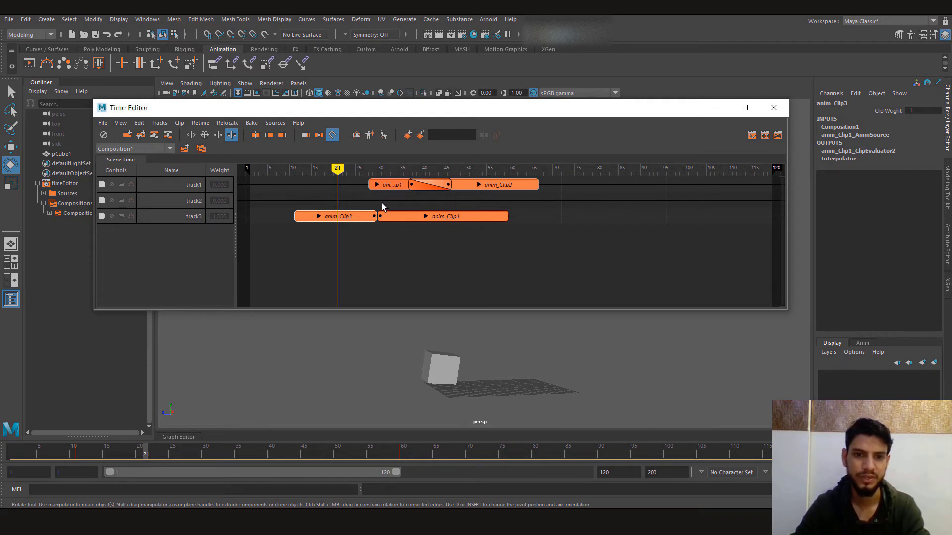
left_click_drag(281, 208, 516, 245)
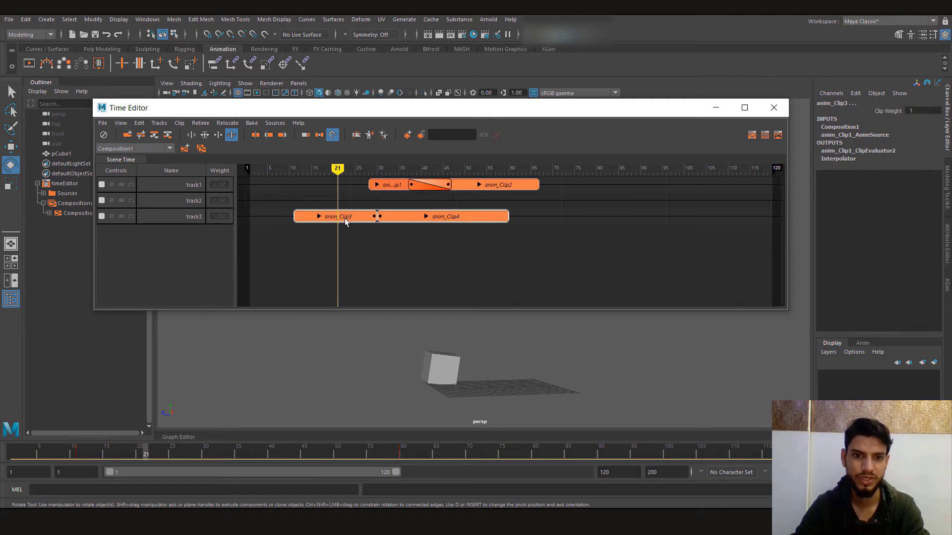
left_click_drag(345, 220, 535, 218)
left_click_drag(461, 215, 402, 178)
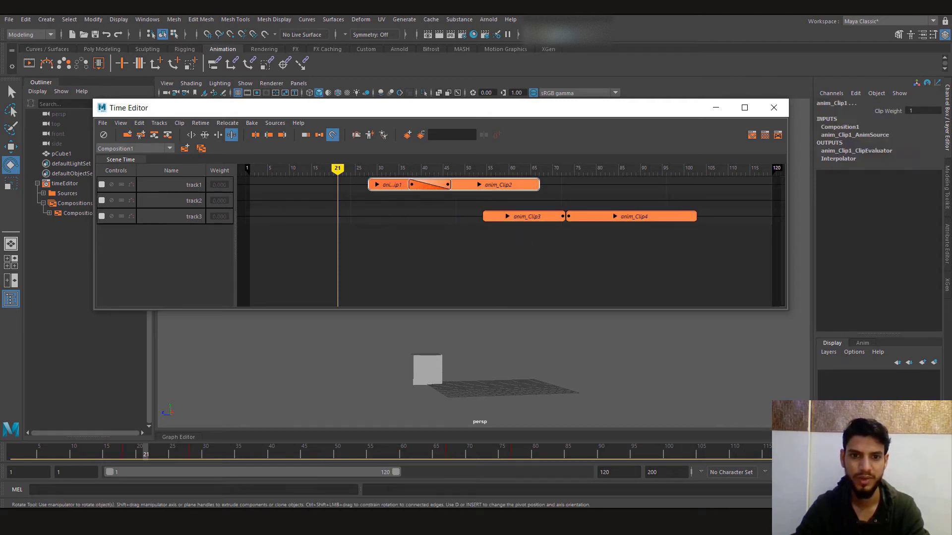
left_click_drag(483, 188, 387, 254)
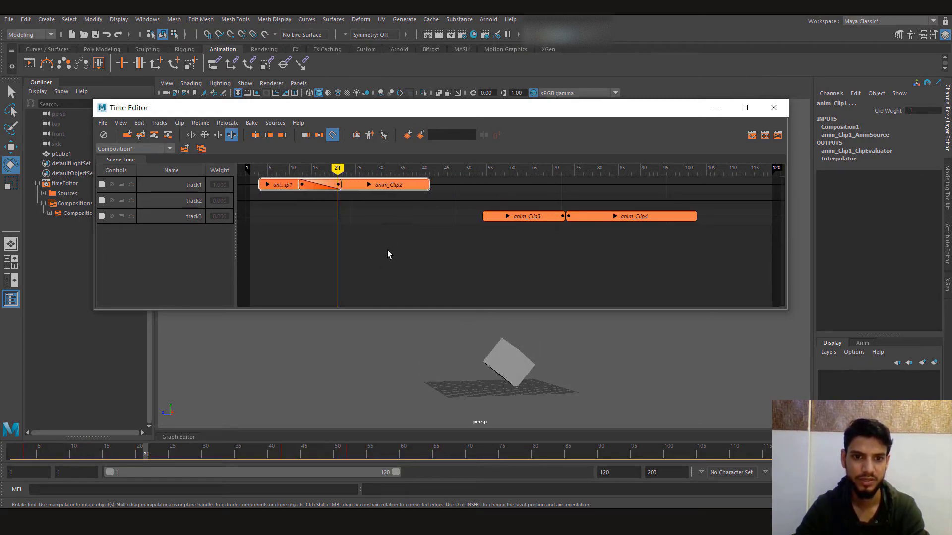
left_click(508, 221)
left_click(644, 216, "shift")
left_click_drag(643, 216, 583, 217)
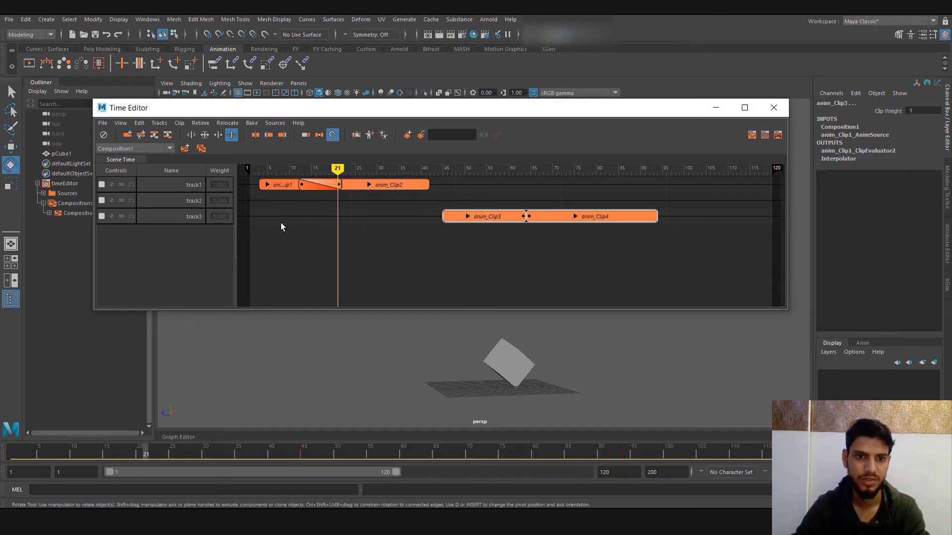
Inspect the track1 clips' right-click options without changes, then select all four clips.
left_click_drag(281, 222, 397, 187)
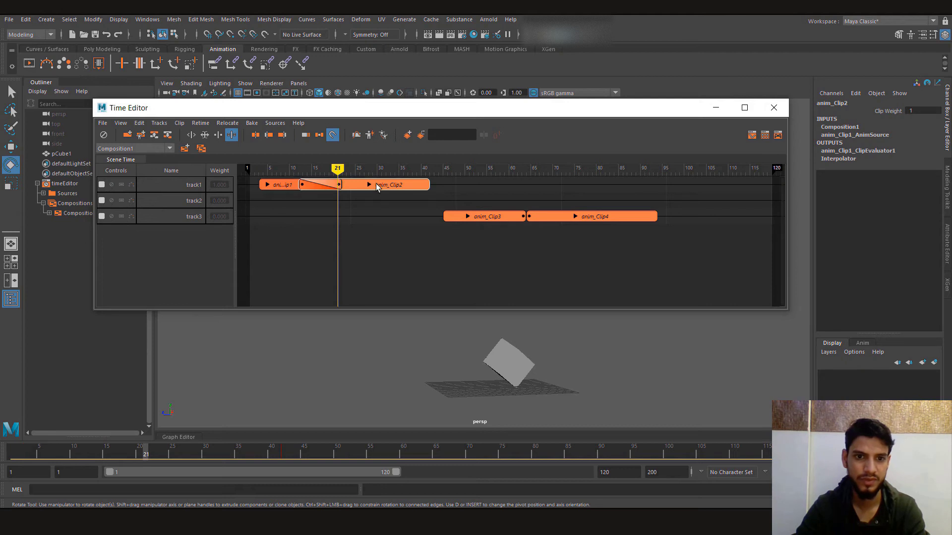
right_click(376, 186)
left_click(298, 225)
right_click(363, 187)
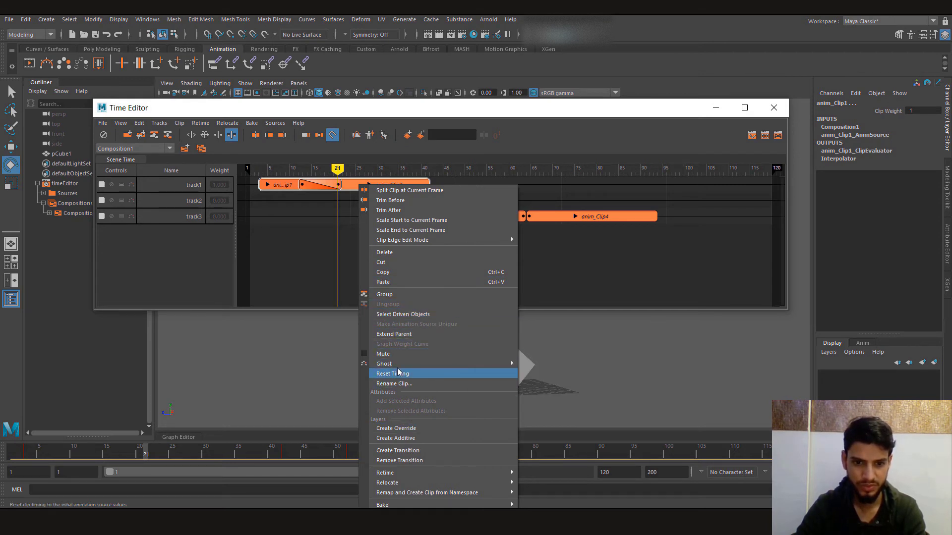
left_click(276, 223)
left_click(386, 188)
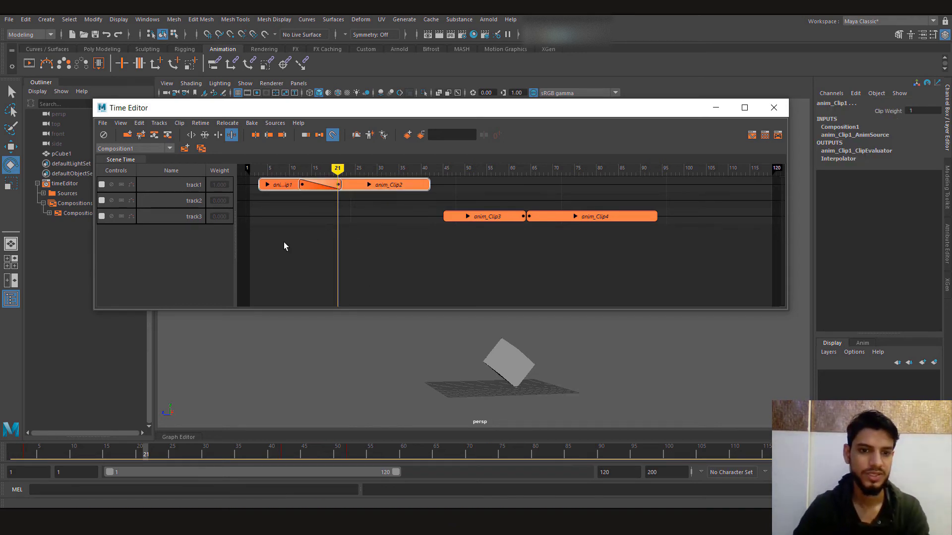
left_click_drag(283, 247, 674, 273)
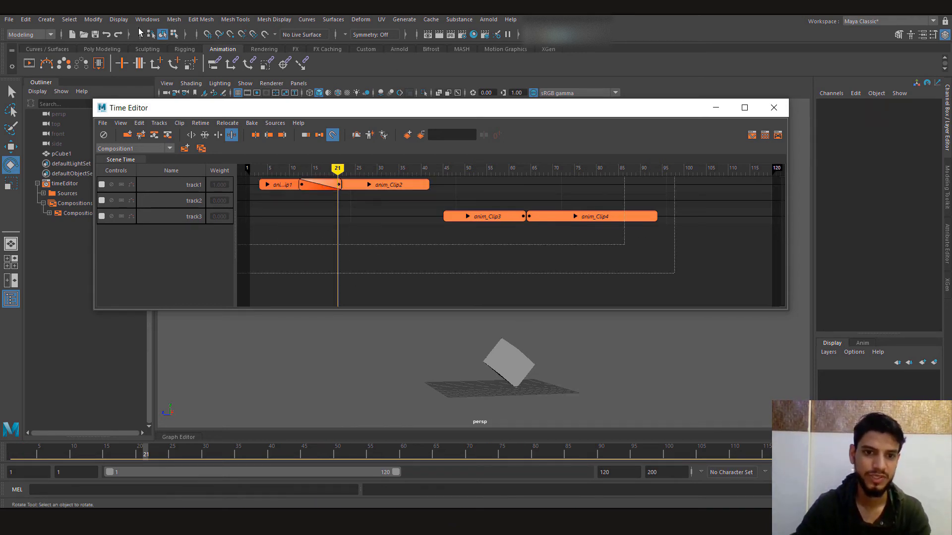
Group all four clips into one Group clip and scrub its expanded tracks to frame 89.
key("ctrl+g")
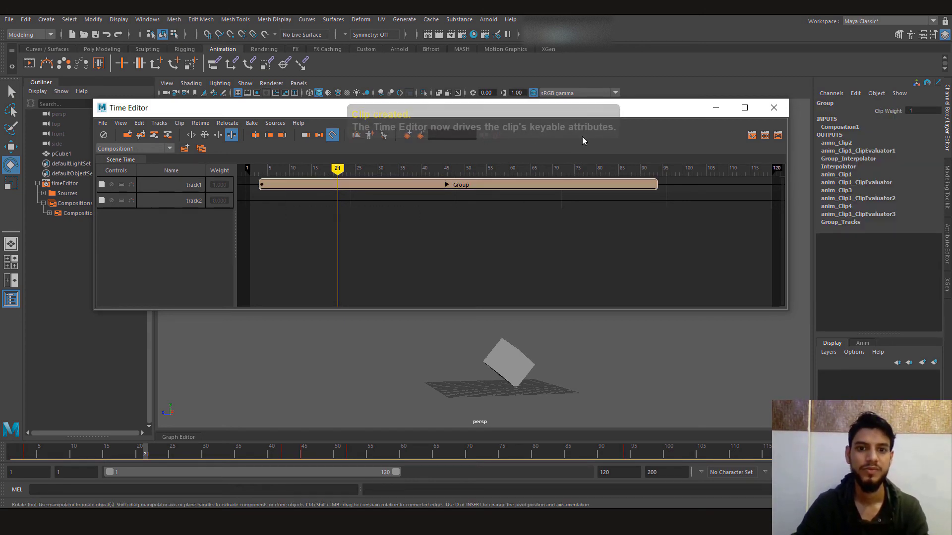
left_click(447, 185)
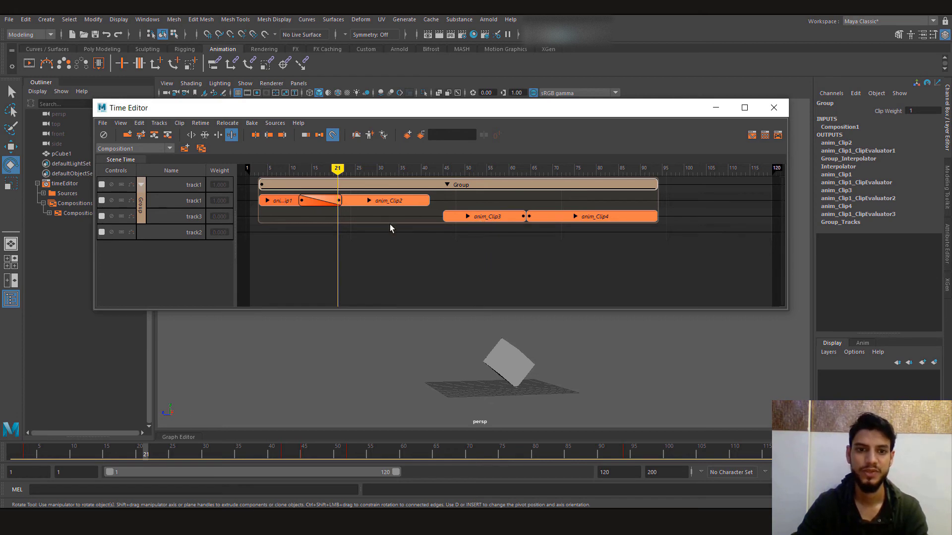
left_click_drag(338, 169, 430, 168)
left_click_drag(418, 202, 576, 253)
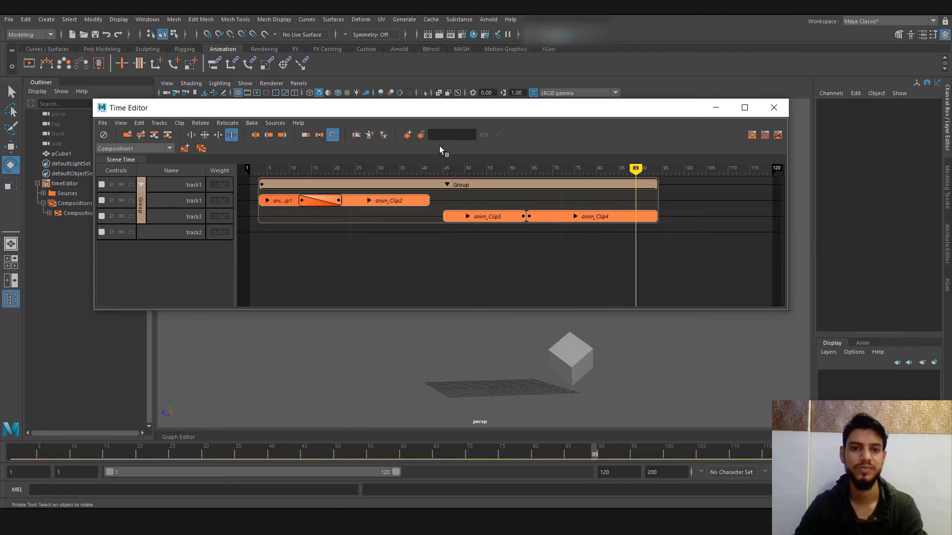
Collapse the Group clip, rewind to frame 0 and play the grouped animation.
left_click(447, 185)
left_click(451, 185)
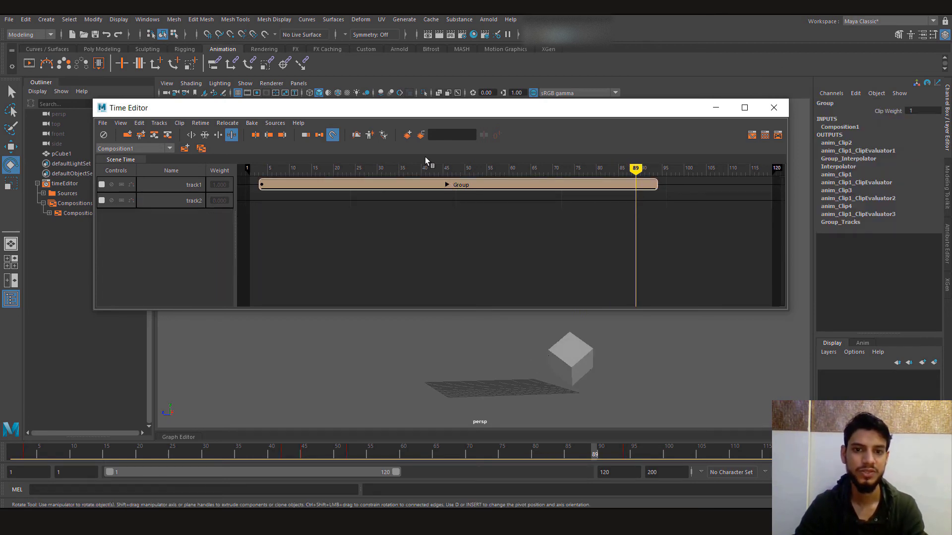
left_click_drag(425, 168, 242, 179)
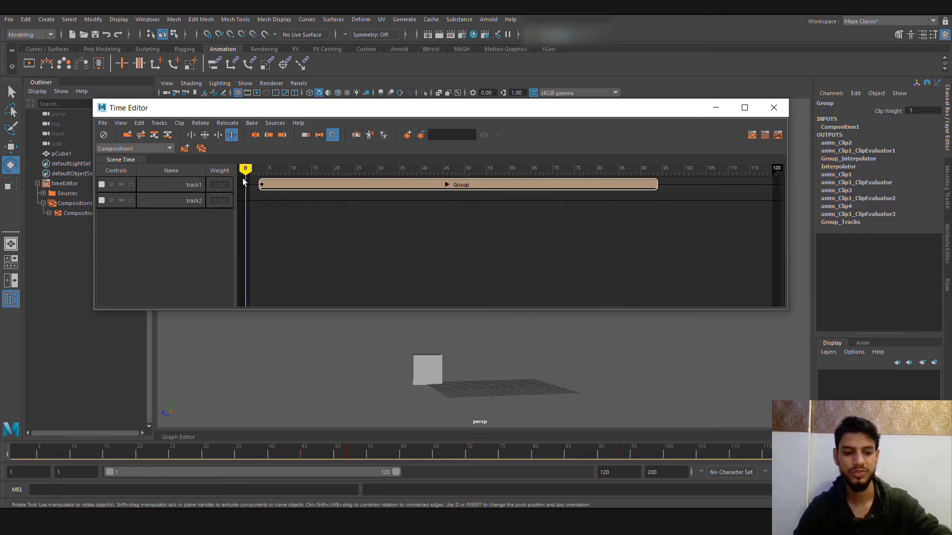
key("alt+v")
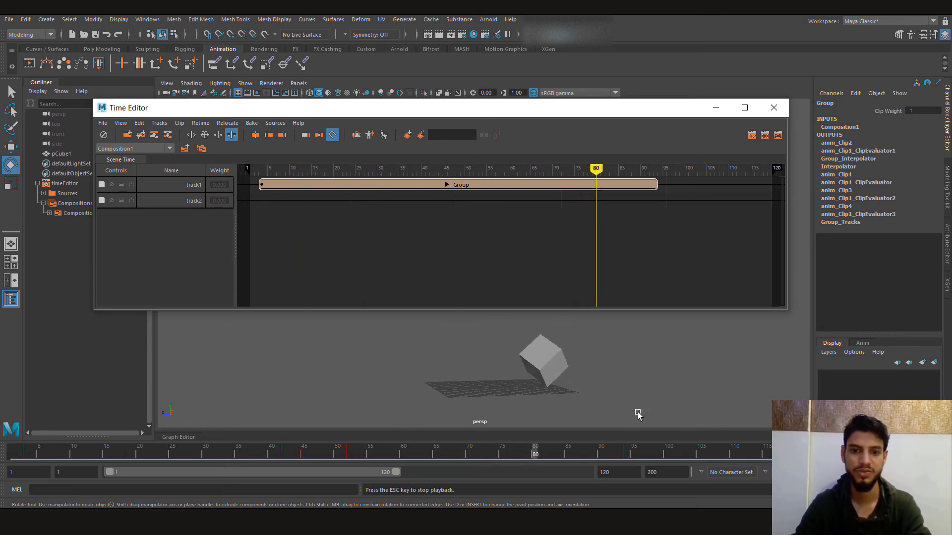
key("Escape")
Copy and paste the Group clip as Group1, placing it on track1 around frame 71.
left_click(484, 194)
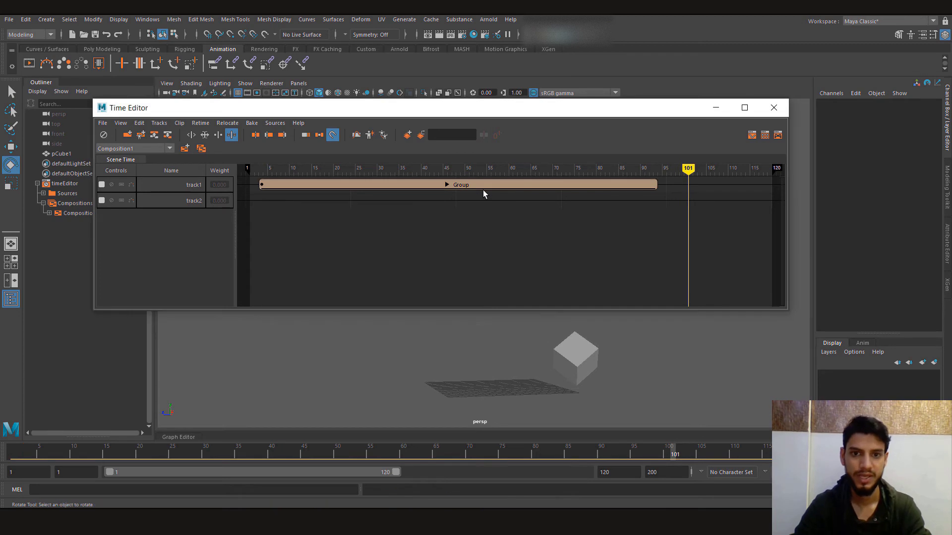
left_click(484, 187)
key("ctrl+c")
key("ctrl+v")
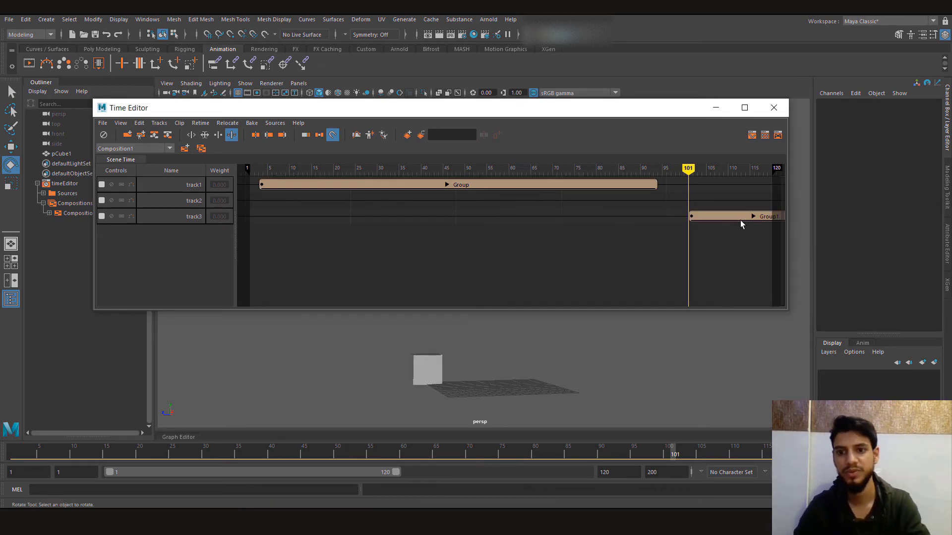
left_click_drag(741, 224, 398, 193)
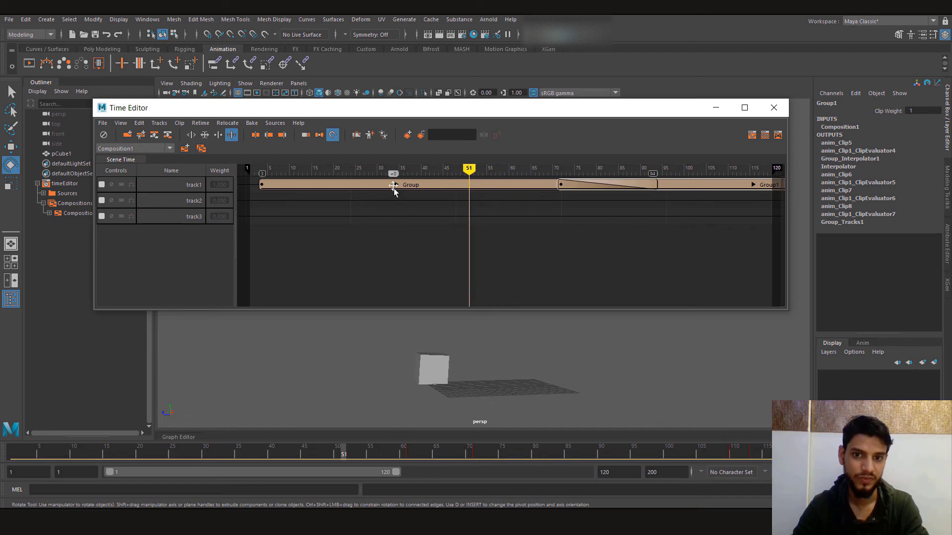
Expand Group and Group1, play the blend from frame 77 to 101, then return to frame 1.
left_click(393, 187)
left_click(396, 185)
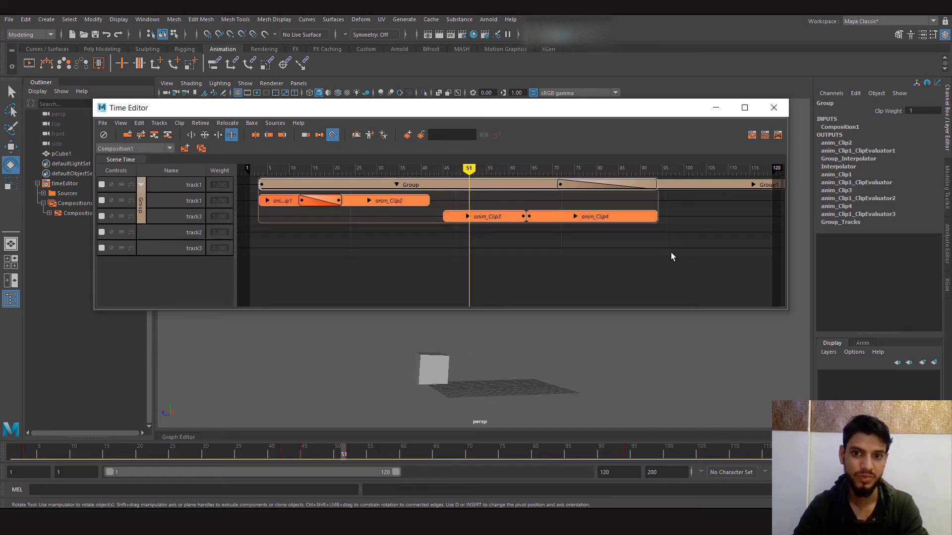
scroll(671, 257, "down", 2)
left_click(753, 185)
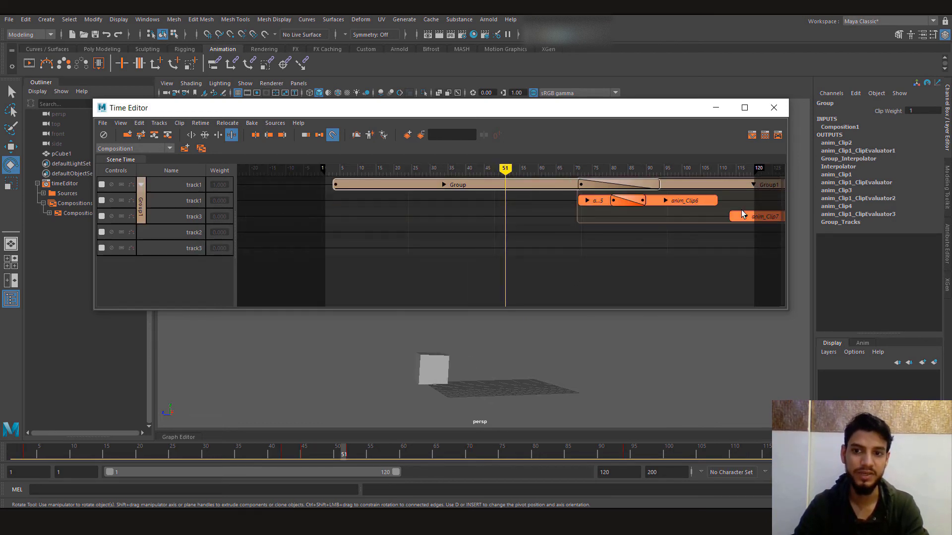
middle_click_drag(674, 278, 535, 223, "alt")
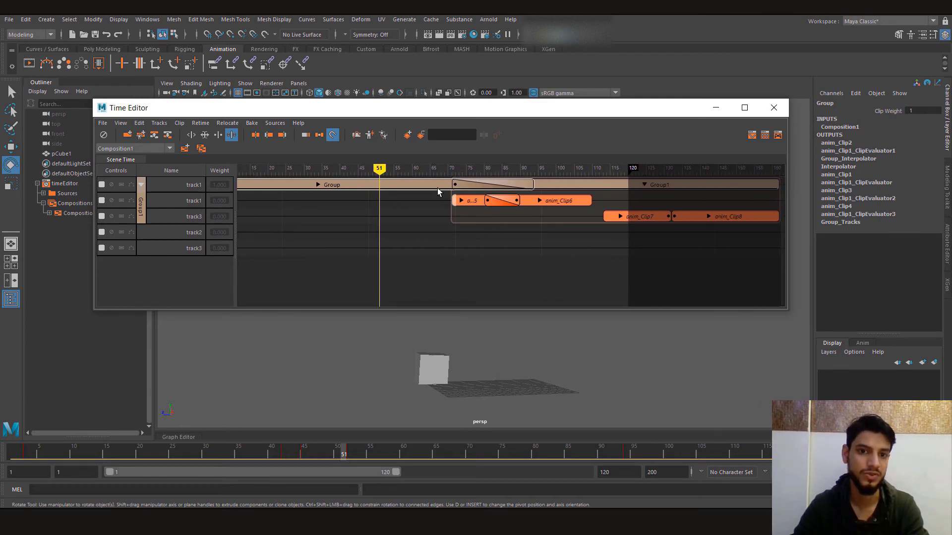
left_click_drag(508, 171, 447, 172)
key("alt+v")
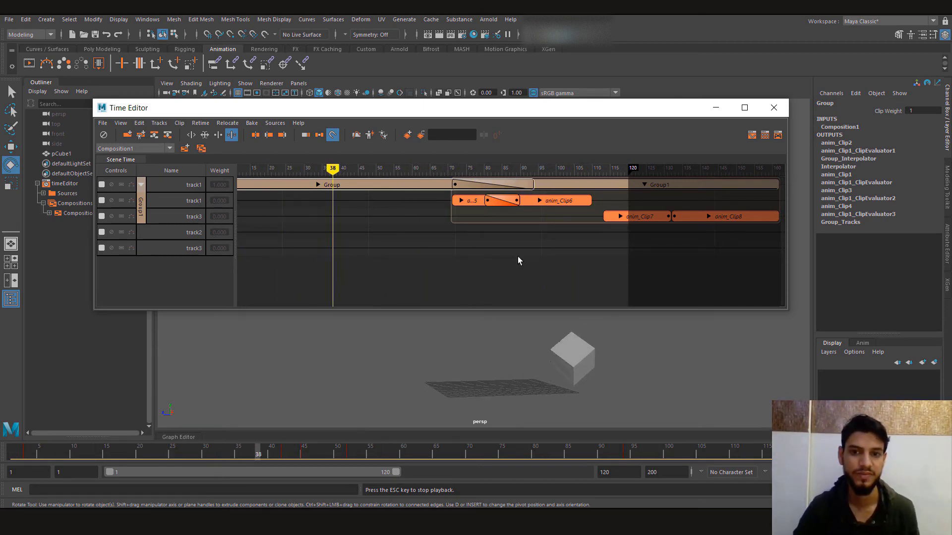
key("Escape")
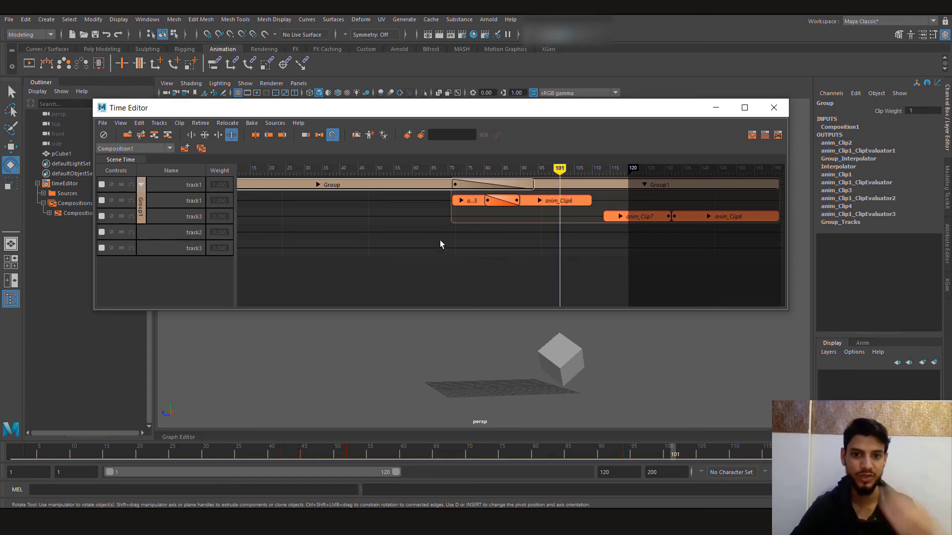
left_click_drag(288, 452, 199, 453)
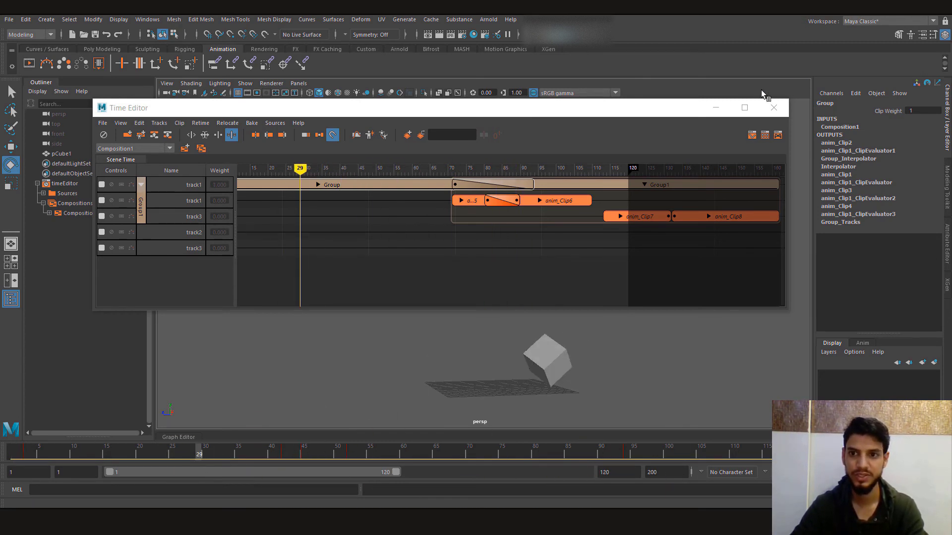
Select pCube1 in the viewport, restore the Time Editor, and leave Group collapsed.
left_click(715, 107)
left_click(546, 360)
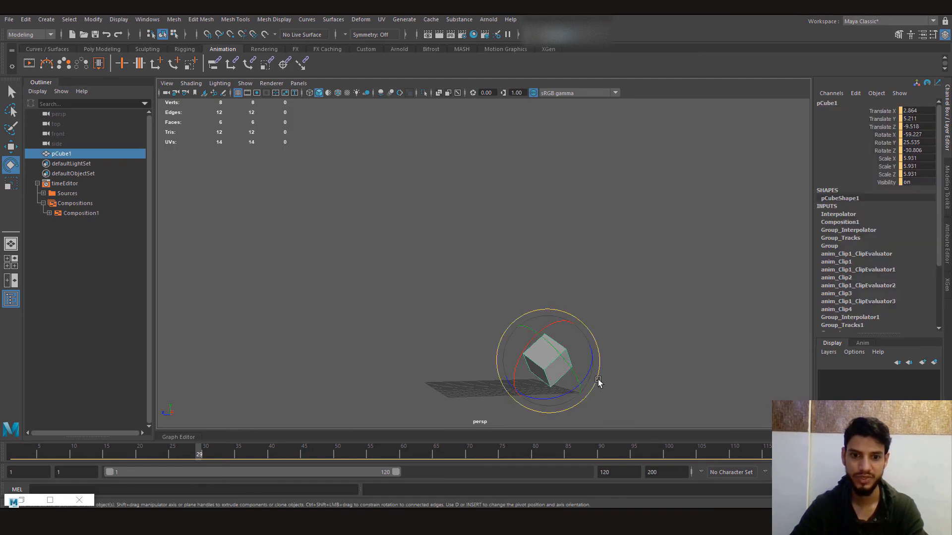
left_click(50, 499)
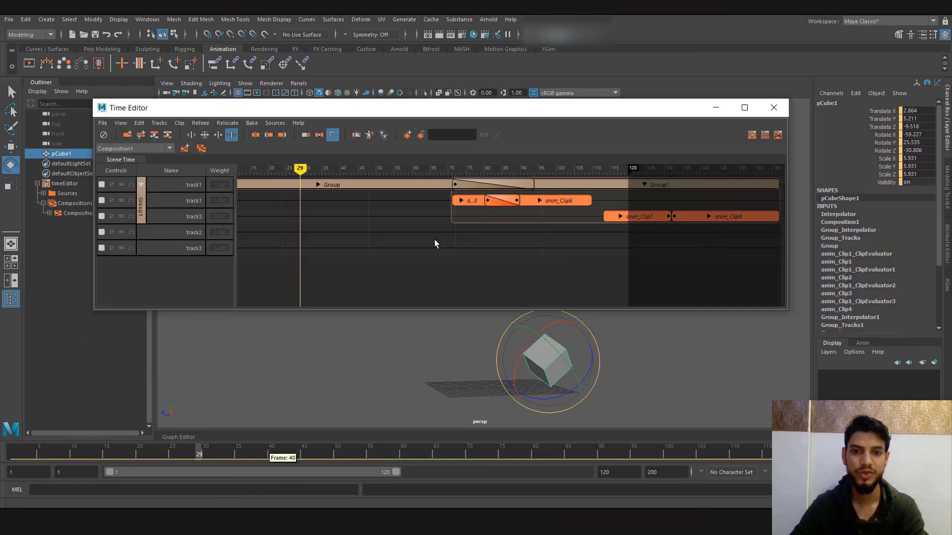
left_click(316, 186)
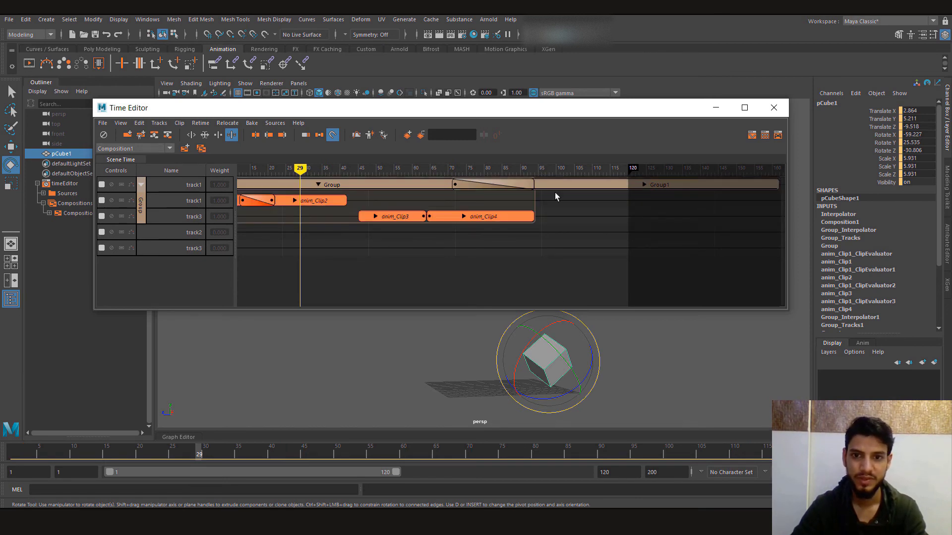
left_click(317, 185)
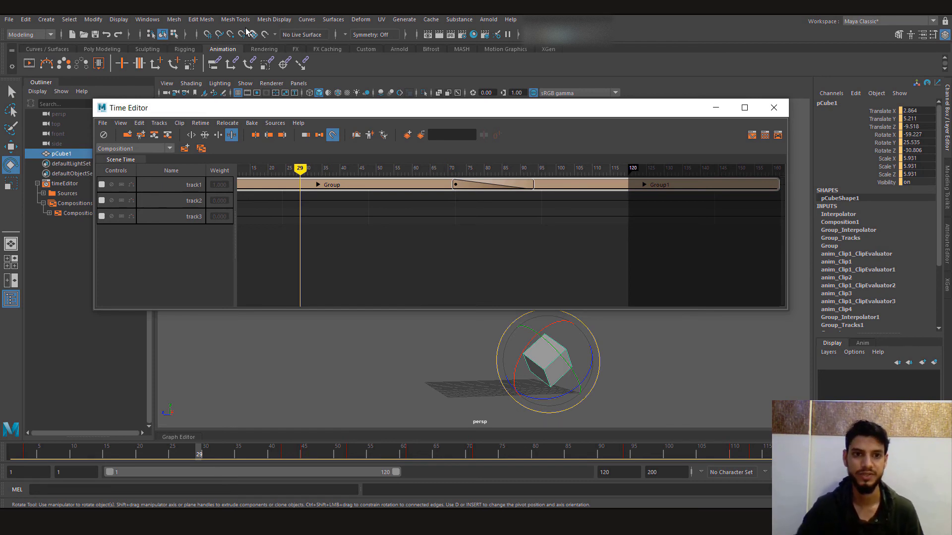
Select the track clips and attempt Bake to Scene and Delete from the Bake menu.
left_click(252, 124)
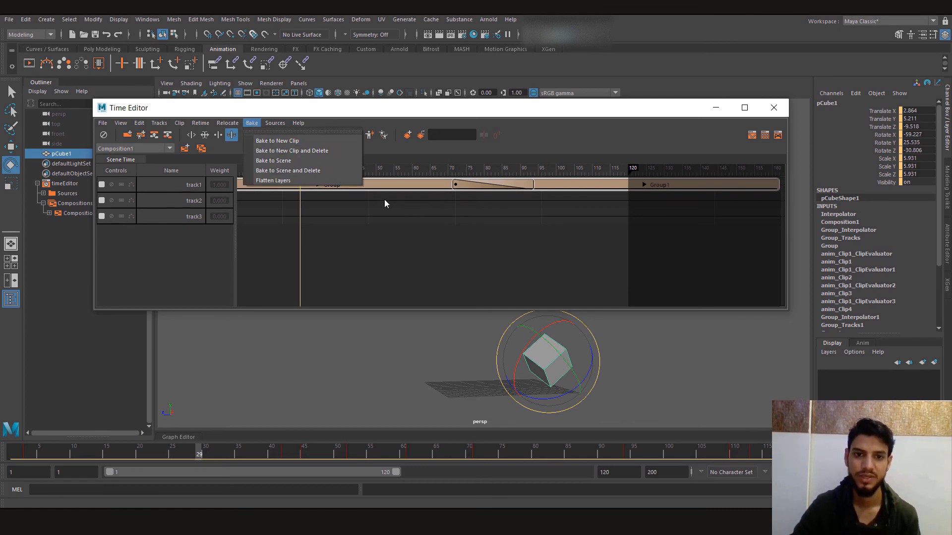
left_click_drag(384, 224, 496, 243)
left_click_drag(557, 227, 406, 208)
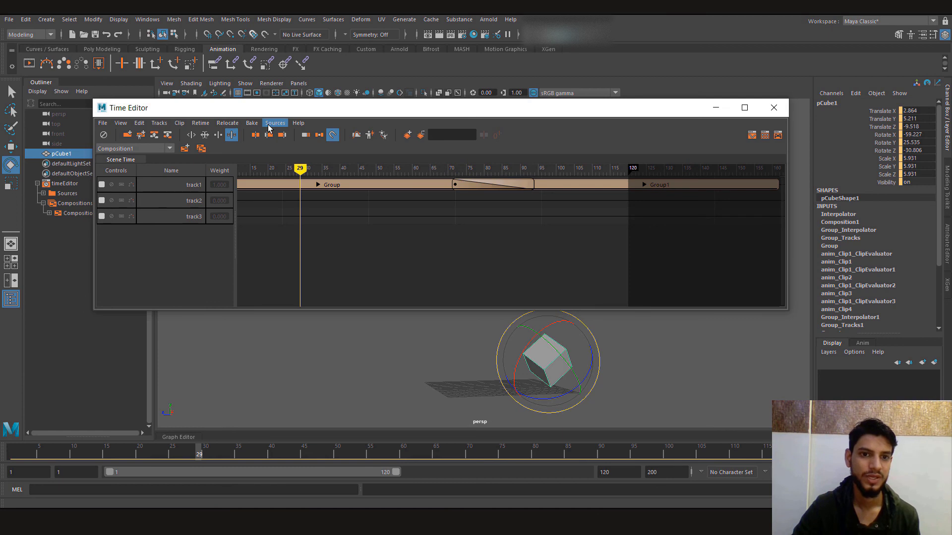
left_click(252, 123)
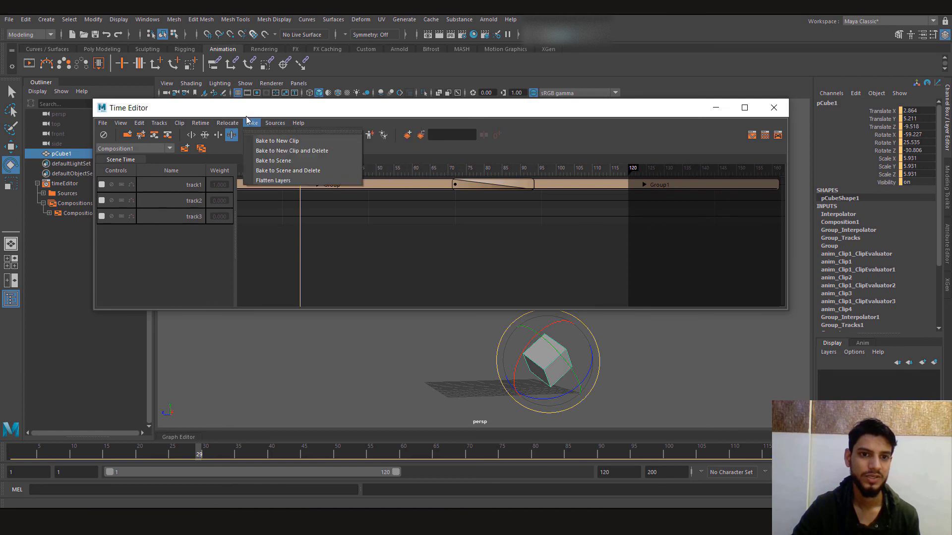
left_click(300, 173)
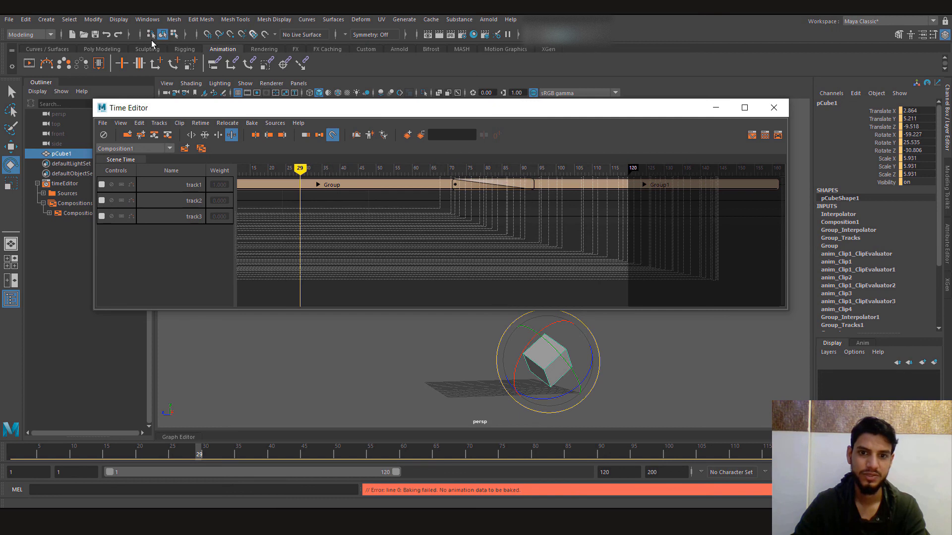
Bake the clips onto the cube with Bake to Scene and Delete, close the Time Editor, select pCube1.
left_click(252, 123)
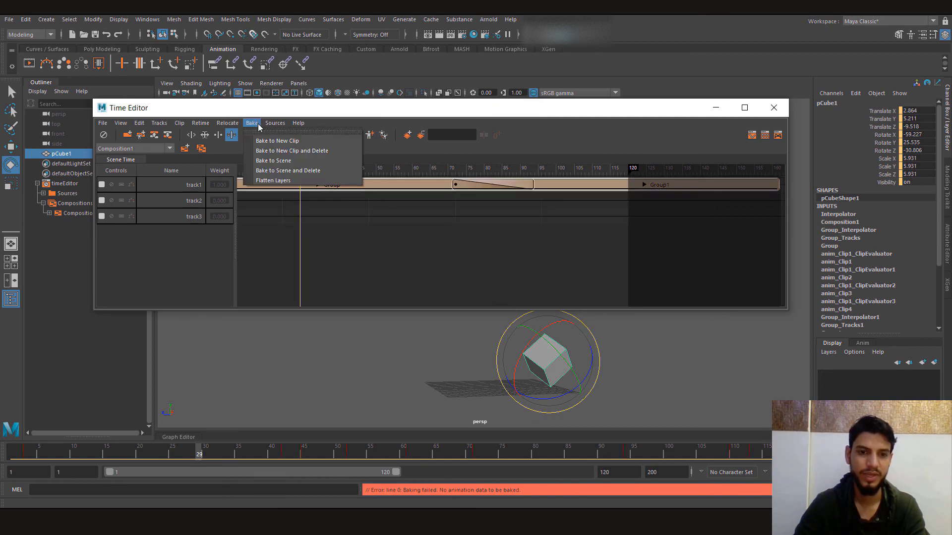
left_click(287, 171)
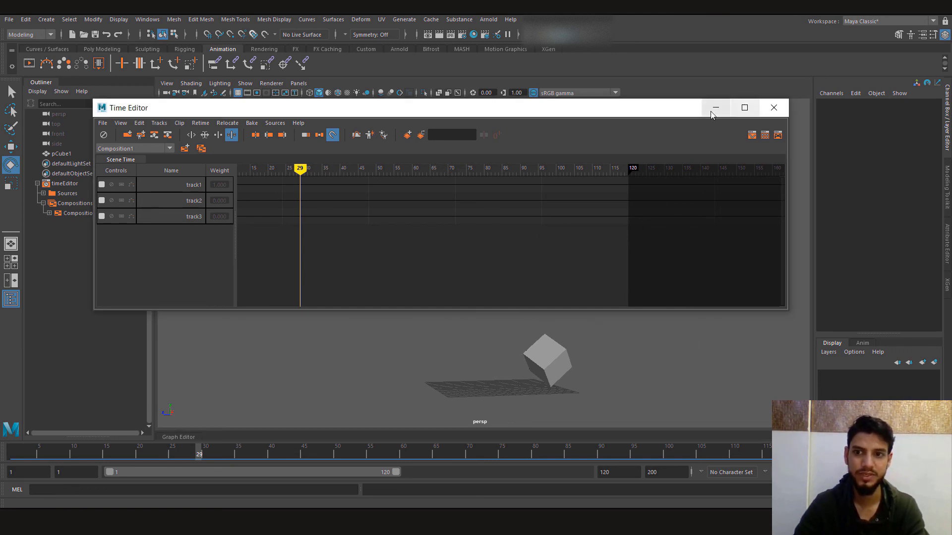
left_click(771, 113)
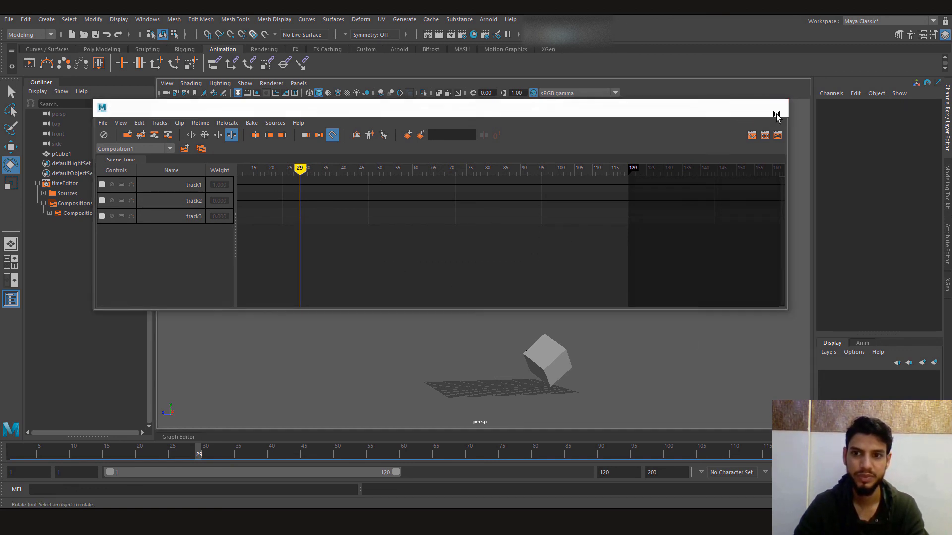
left_click_drag(432, 257, 580, 392)
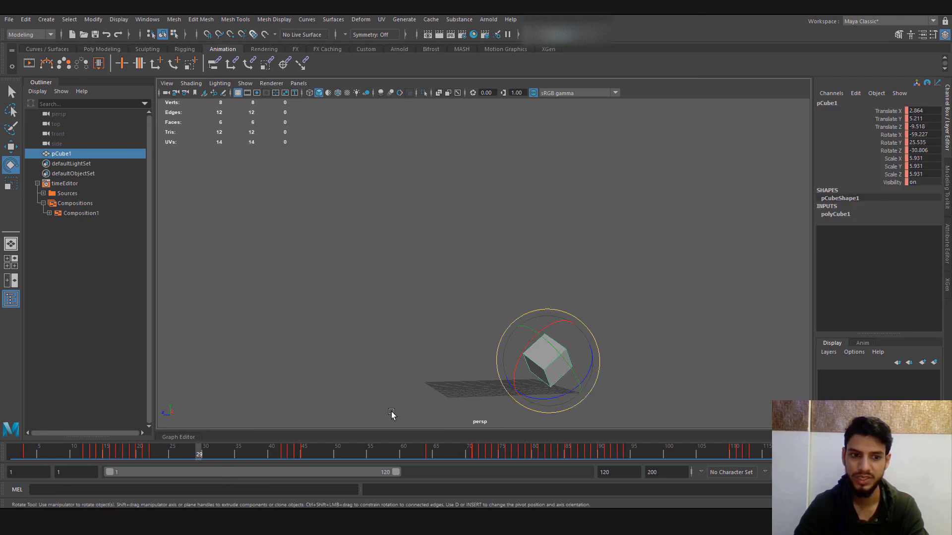
left_click_drag(91, 458, 383, 452)
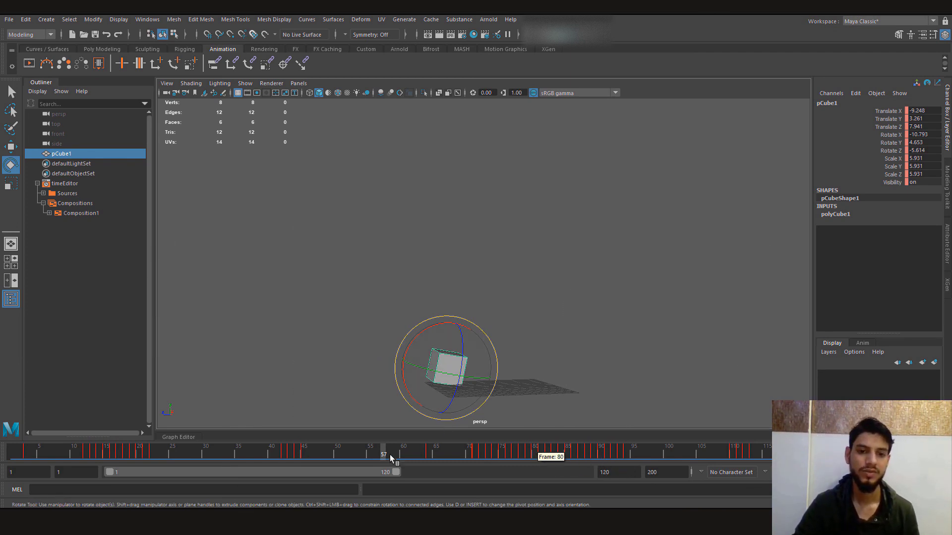
left_click(13, 456)
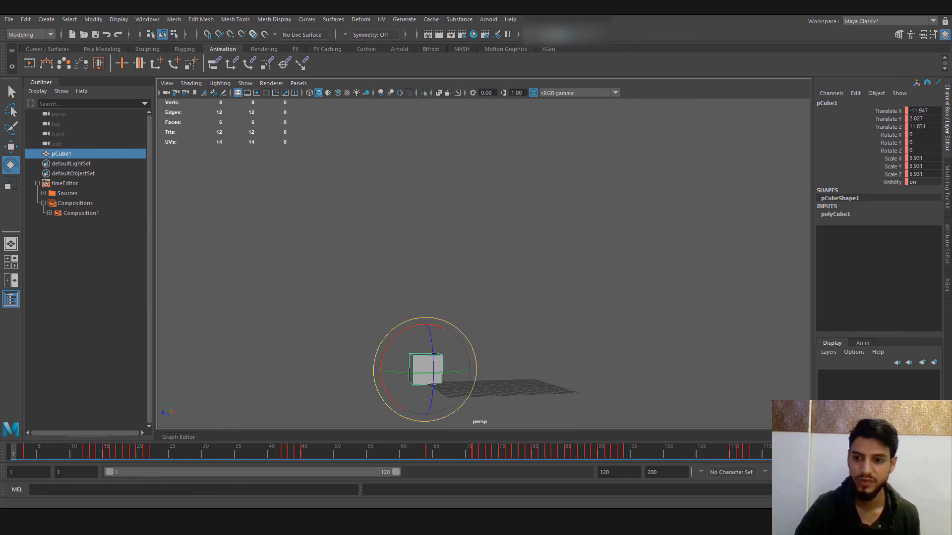
key("alt+v")
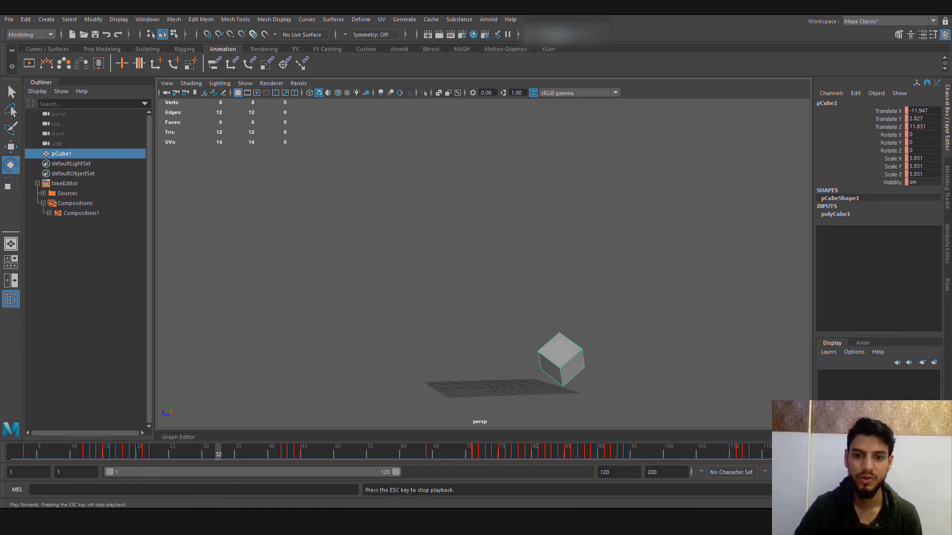